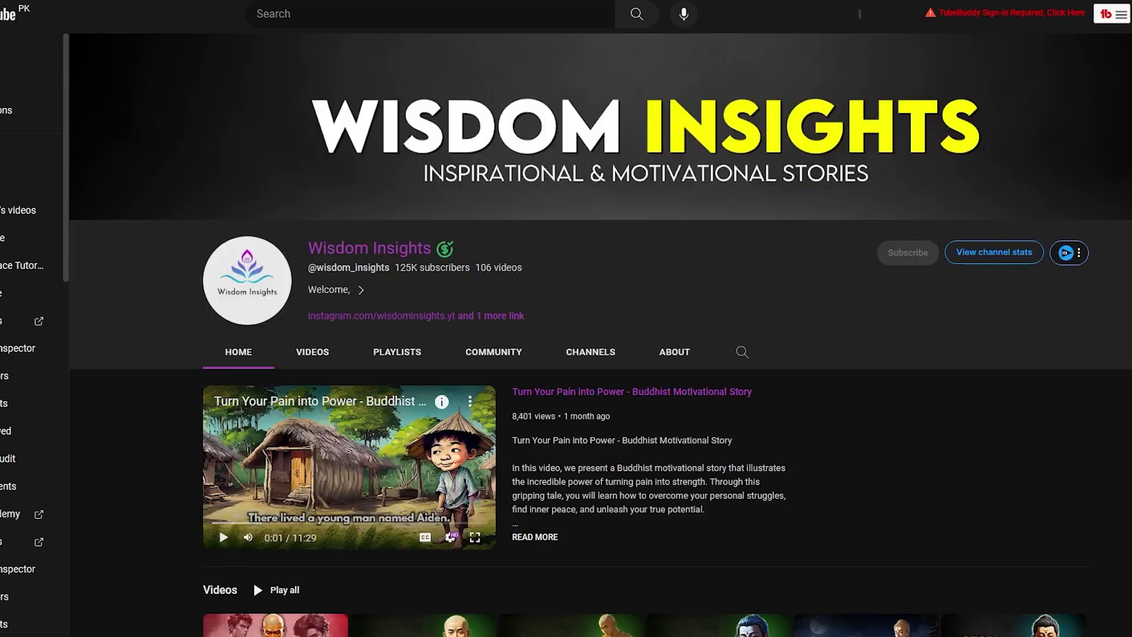
Scroll the Wisdom Insights channel page down and back up to look it over
scroll(152, 171, up, 5)
scroll(160, 195, down, 5)
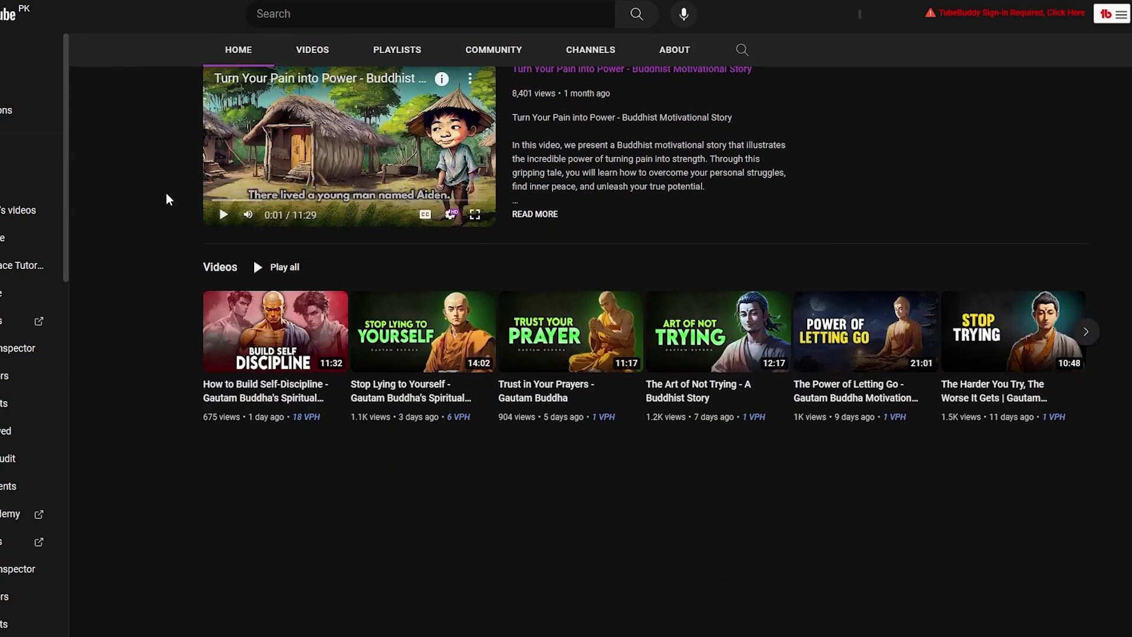
scroll(166, 196, up, 5)
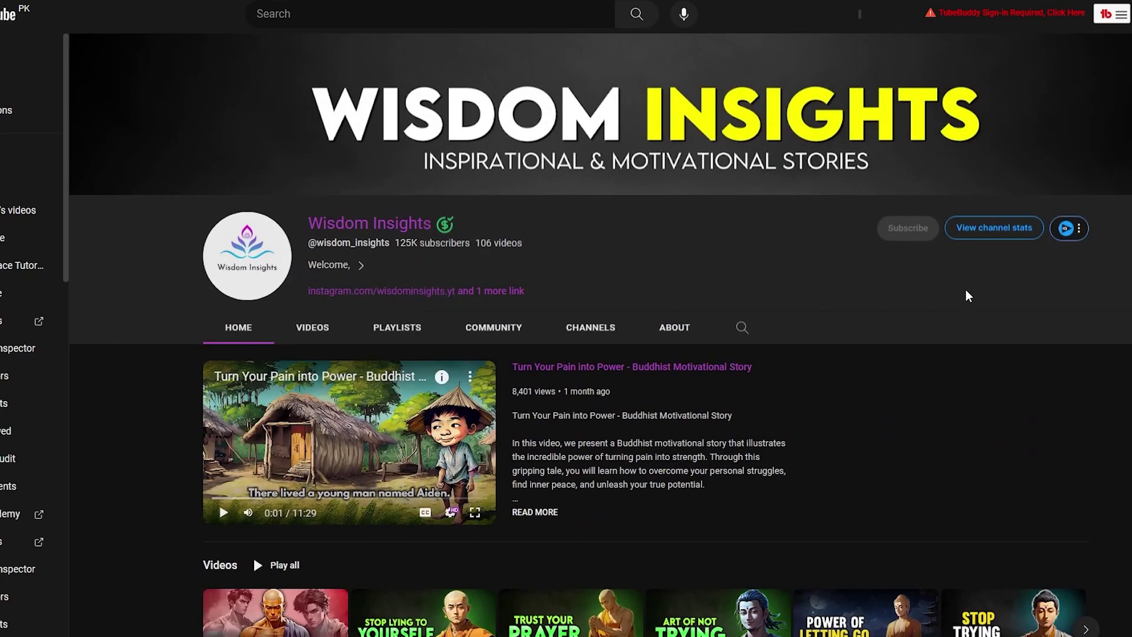
Show channel stats for July 1 to October 15, 2023, then close the stats dialog
click(979, 230)
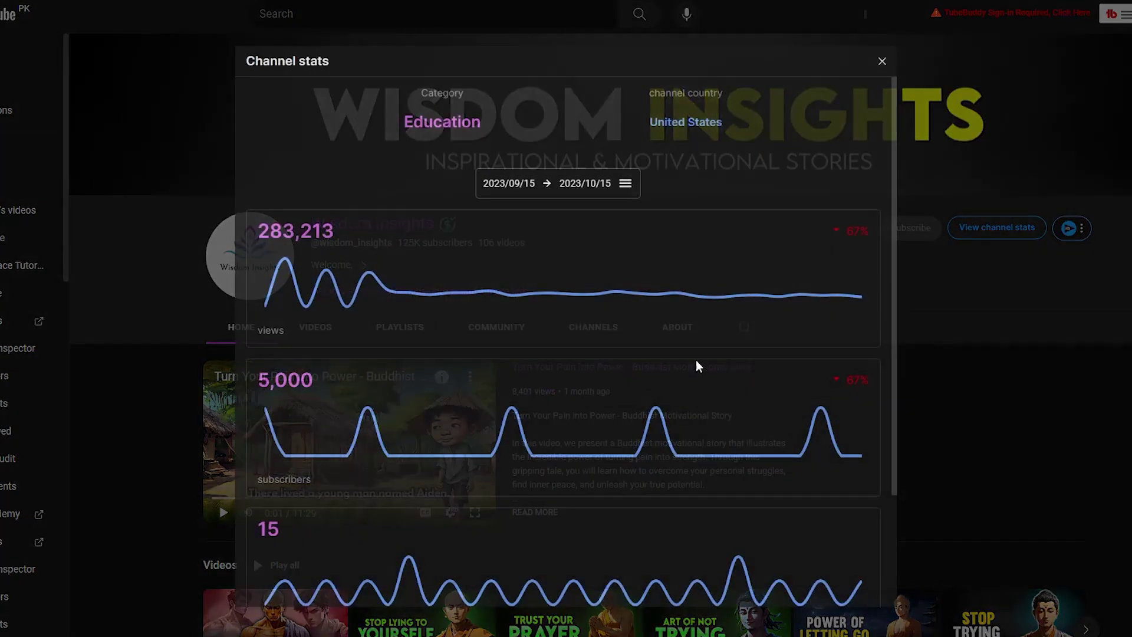
click(506, 194)
click(438, 228)
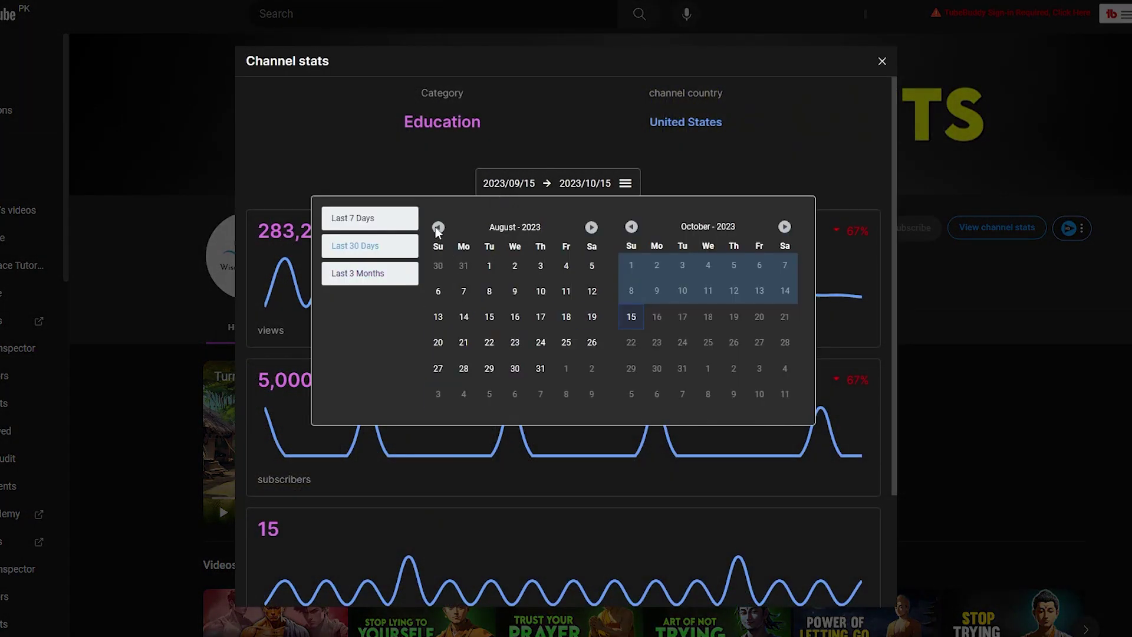
click(438, 228)
click(592, 265)
click(631, 317)
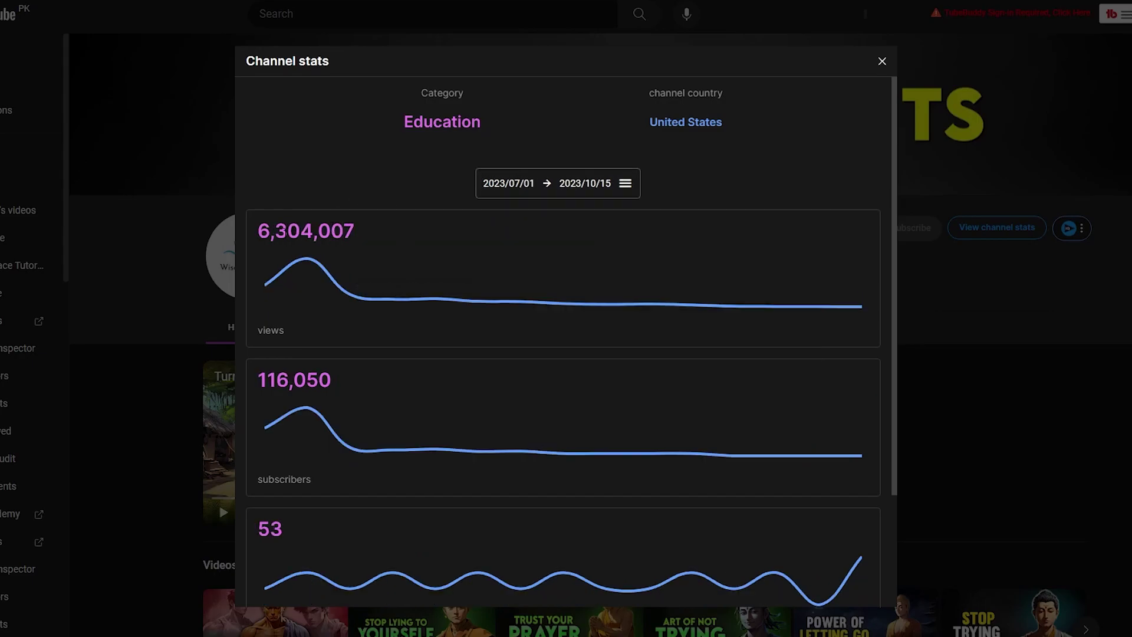
mouse_move(362, 257)
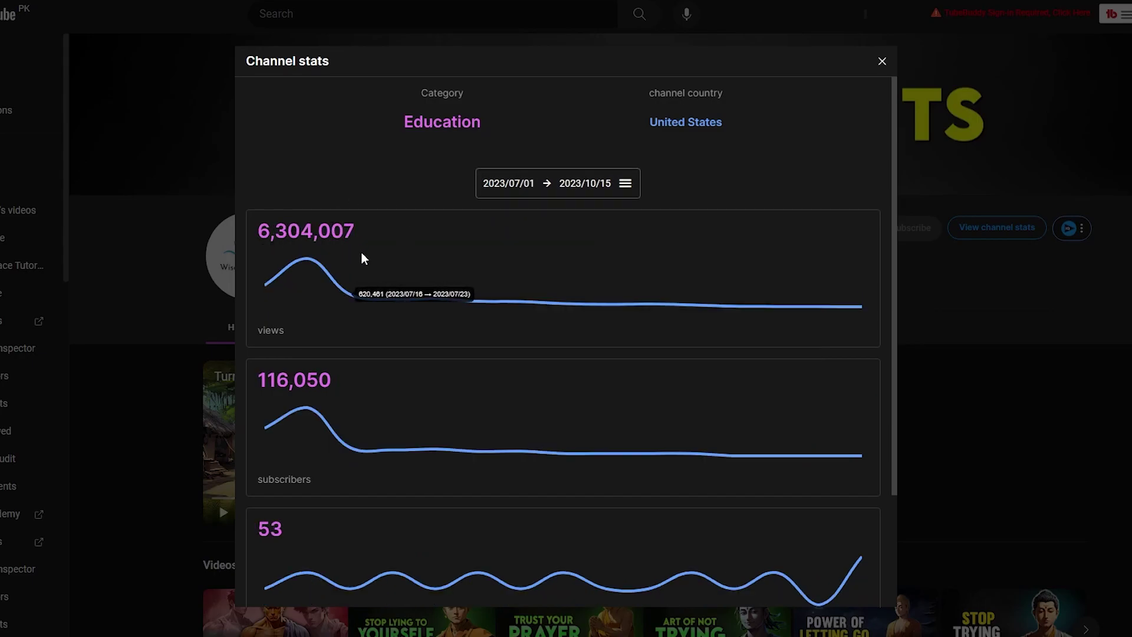
click(881, 61)
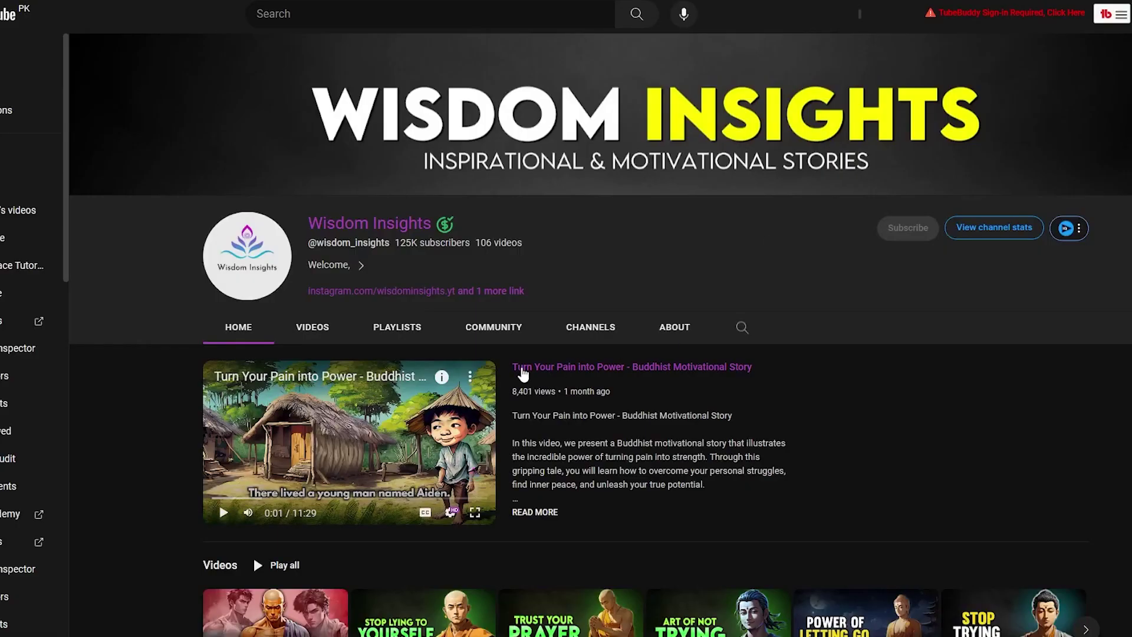
Browse the channel's Videos grid and sort it by Popular
click(322, 338)
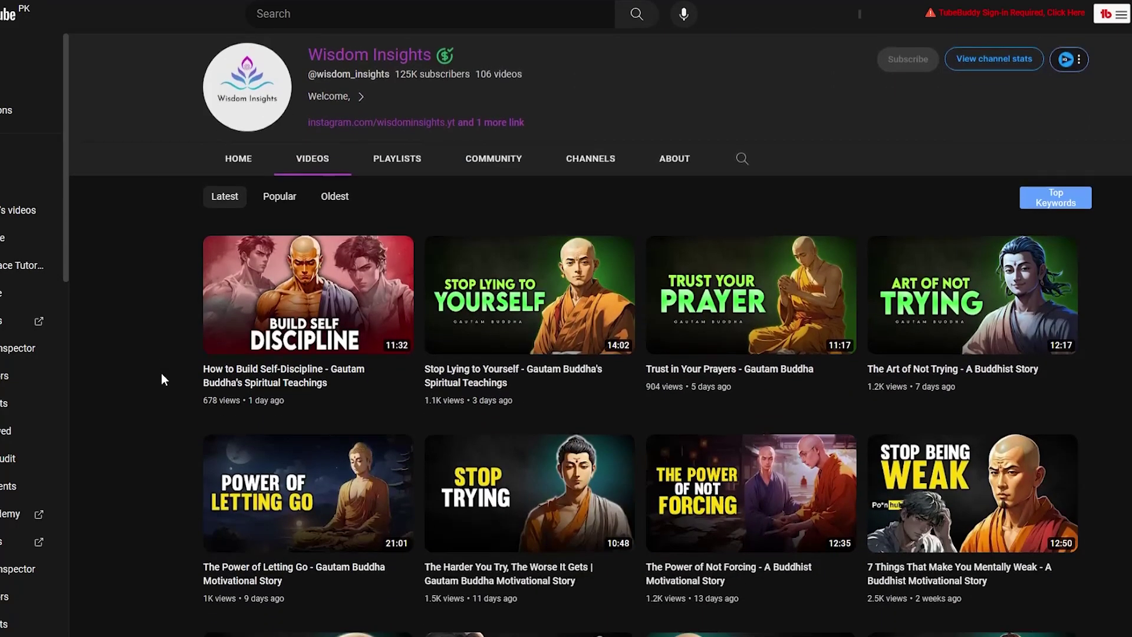
scroll(249, 326, down, 3)
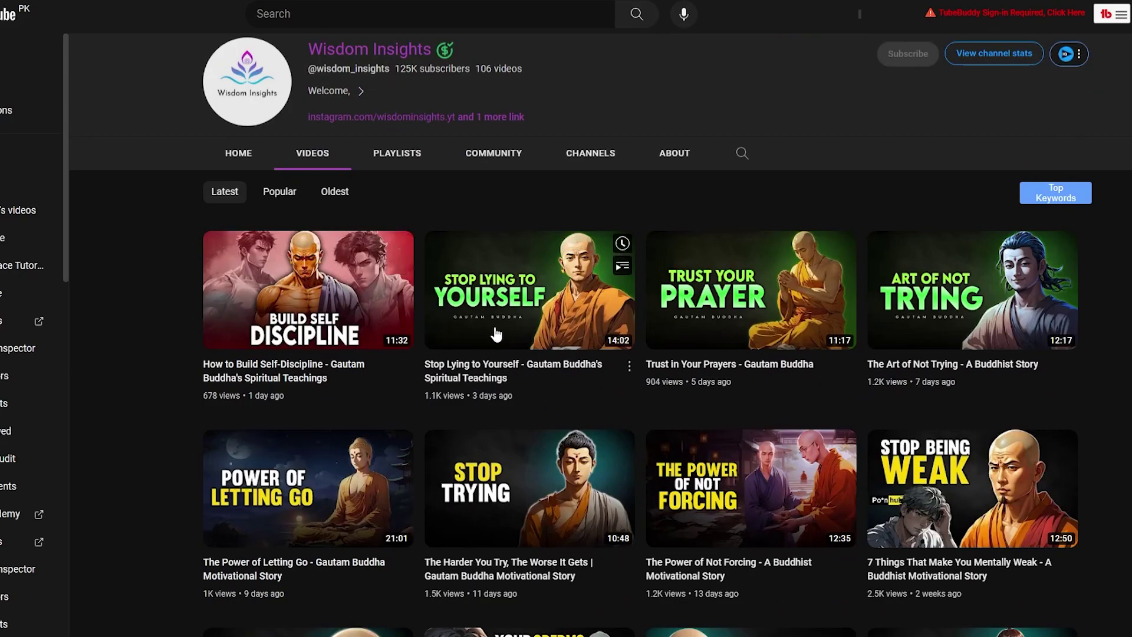
scroll(504, 313, down, 5)
scroll(379, 285, up, 4)
scroll(182, 284, down, 7)
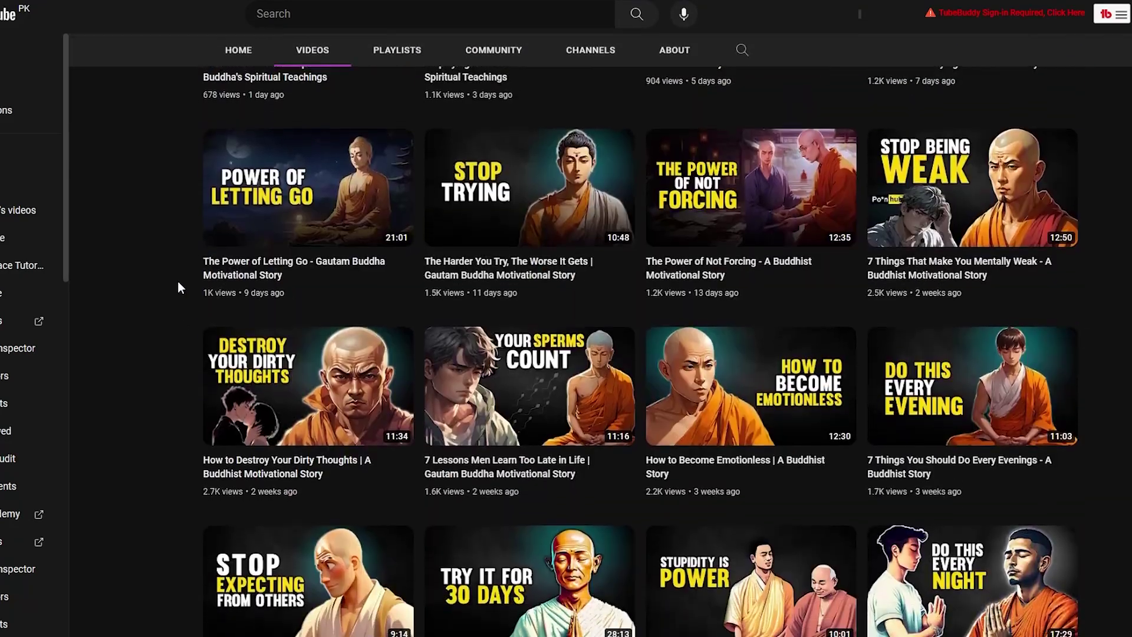
scroll(178, 281, up, 6)
click(276, 197)
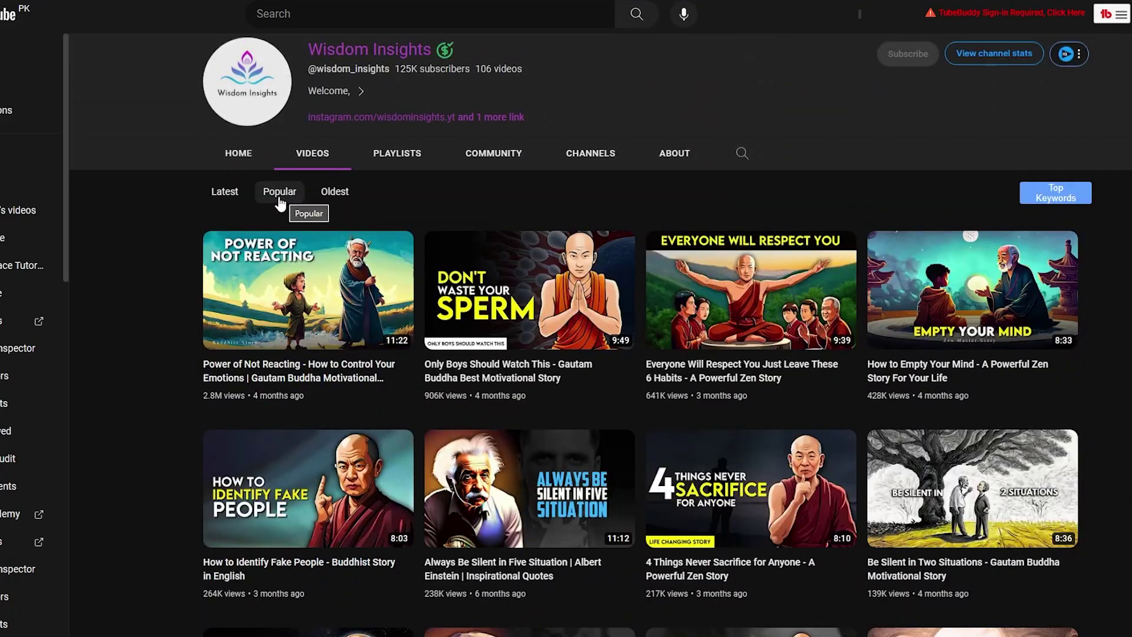
scroll(167, 241, down, 3)
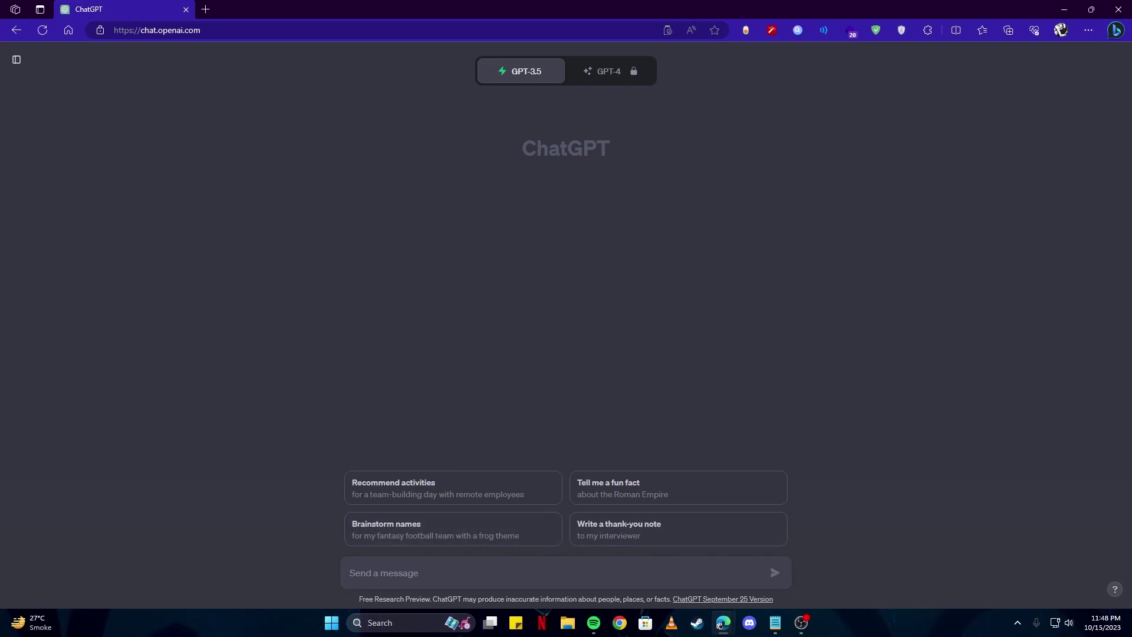
Send the rich princess and poor villager girl story prompt and skim the generated story
text("Write me a story in which there are 2 girls. One is a rich princess, and the other one is a poor villager. Speaking tone should bw friendly and storytelling style")
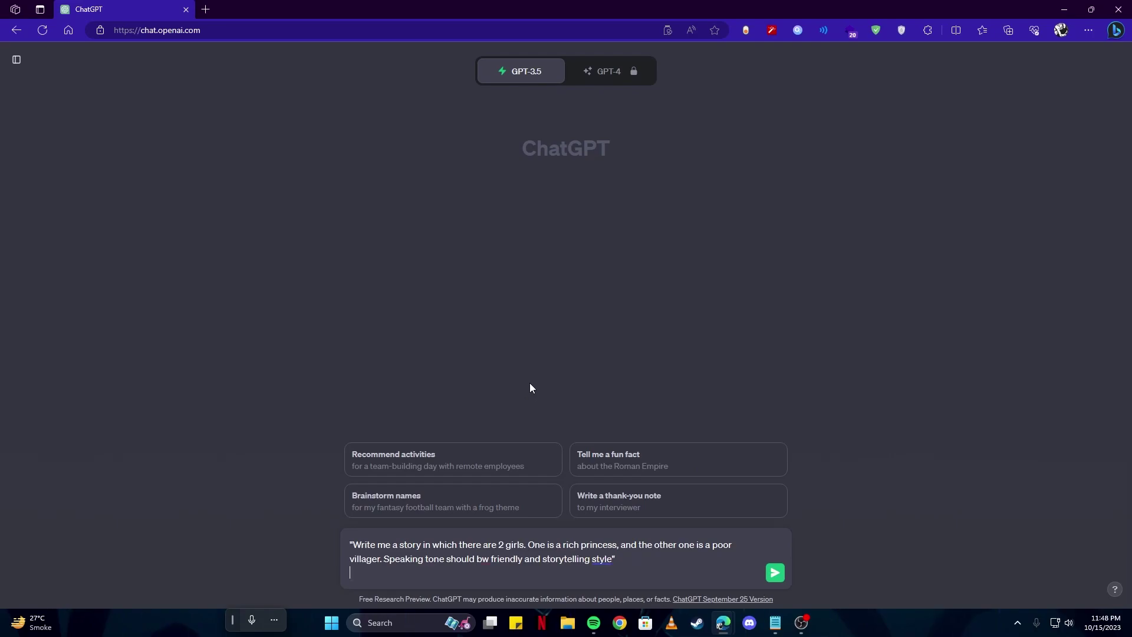
key(Return)
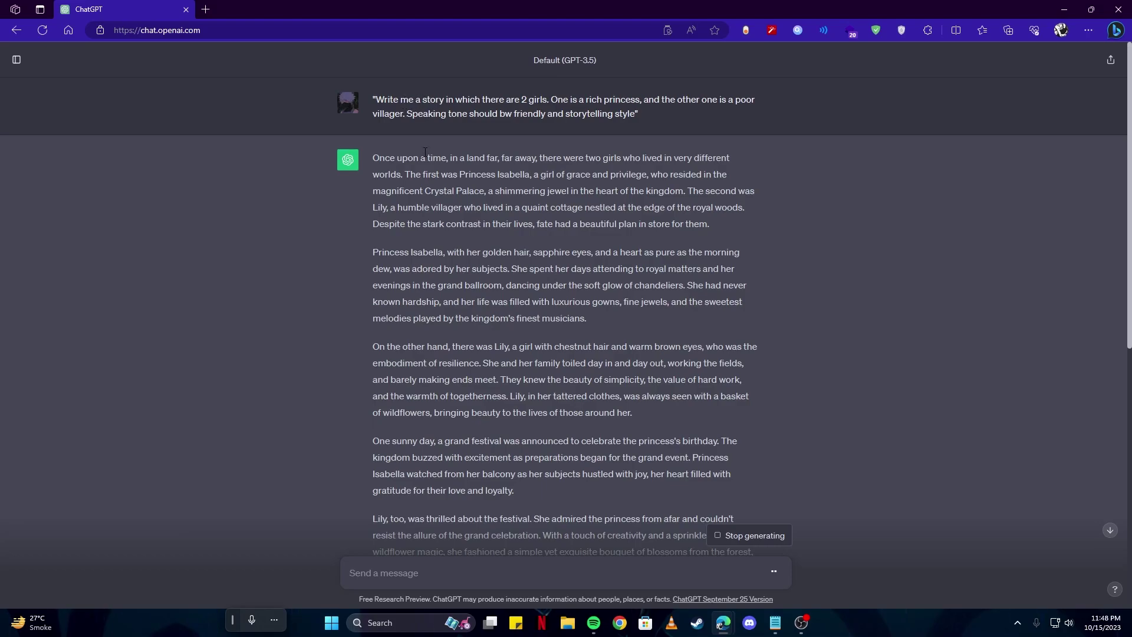
scroll(422, 154, down, 6)
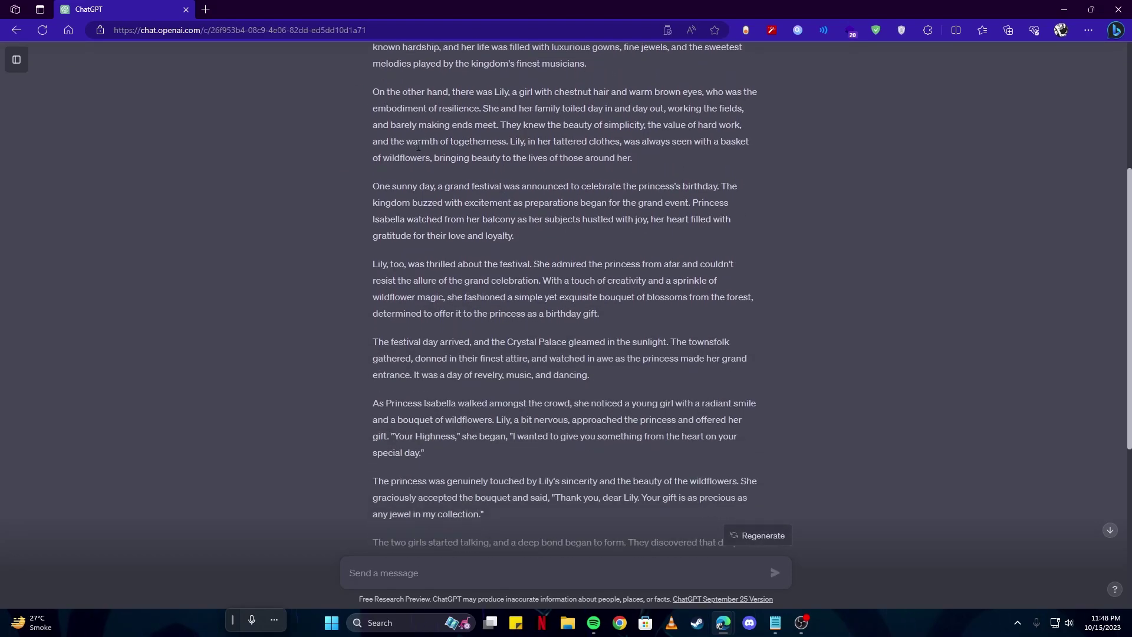
scroll(419, 146, up, 6)
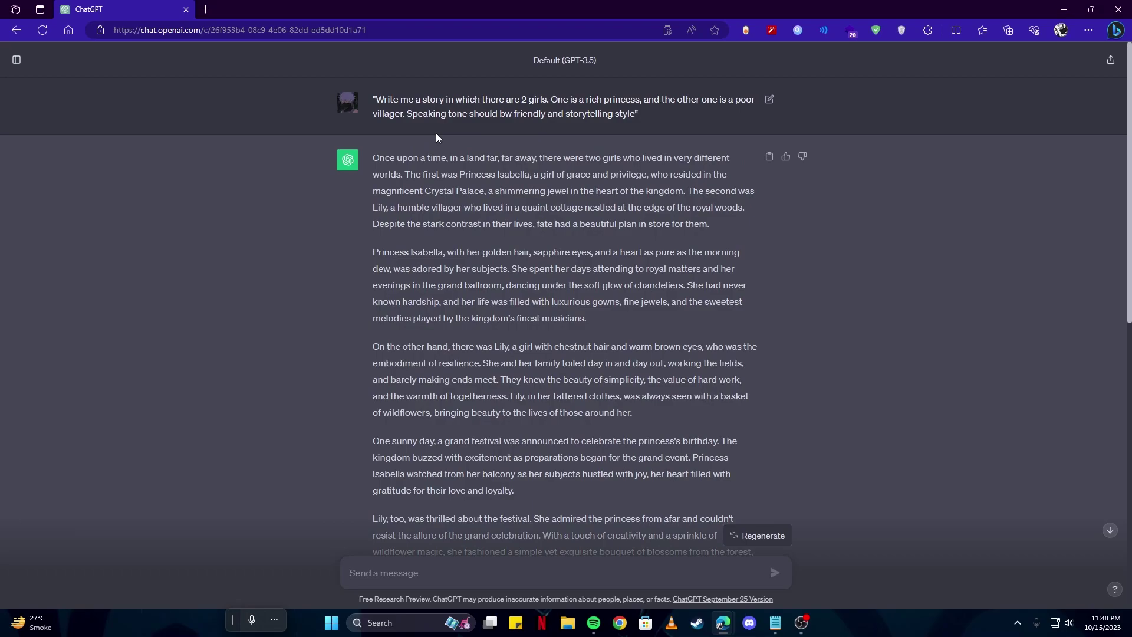
Send the follow-up asking for image ideas for each scene of the animated video
scroll(614, 446, down, 6)
text("I want to create animated video about this story, I want to use images to make the video. Suggest images for different scenes")
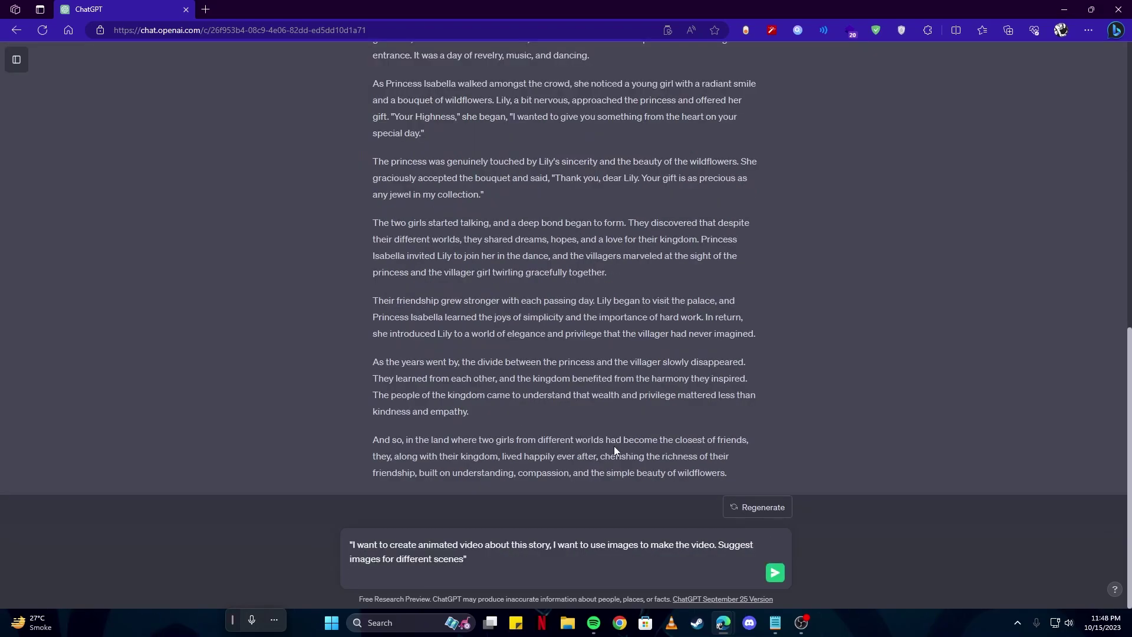
key(Return)
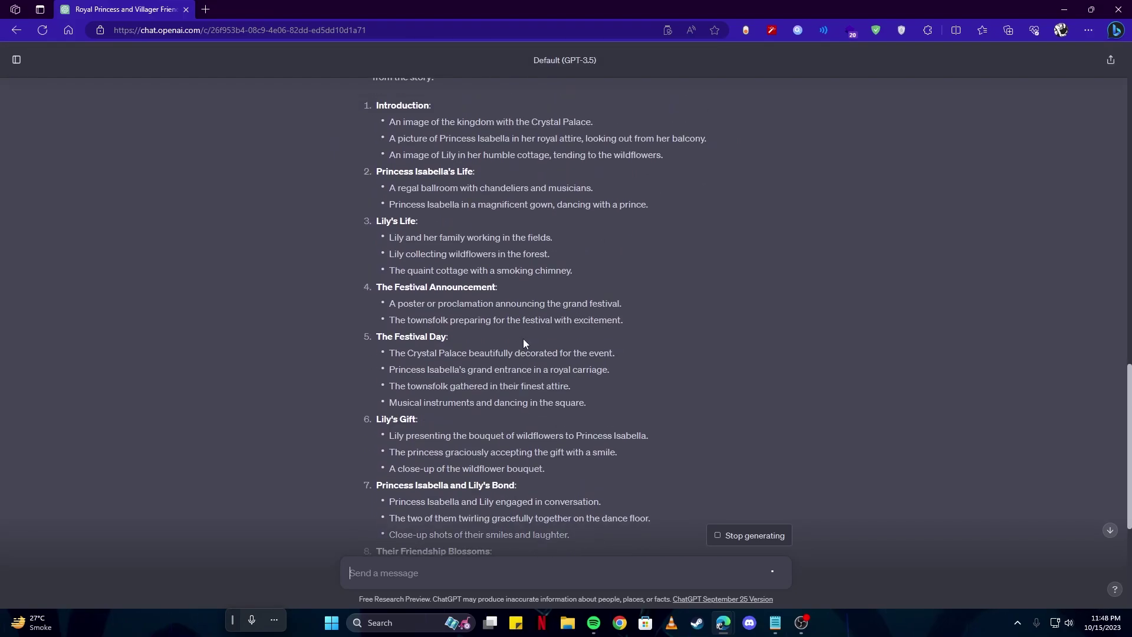
Open leonardo.ai in a new tab, launch the app, close the landing tab, and open the model list
key(ctrl+t)
text(leo)
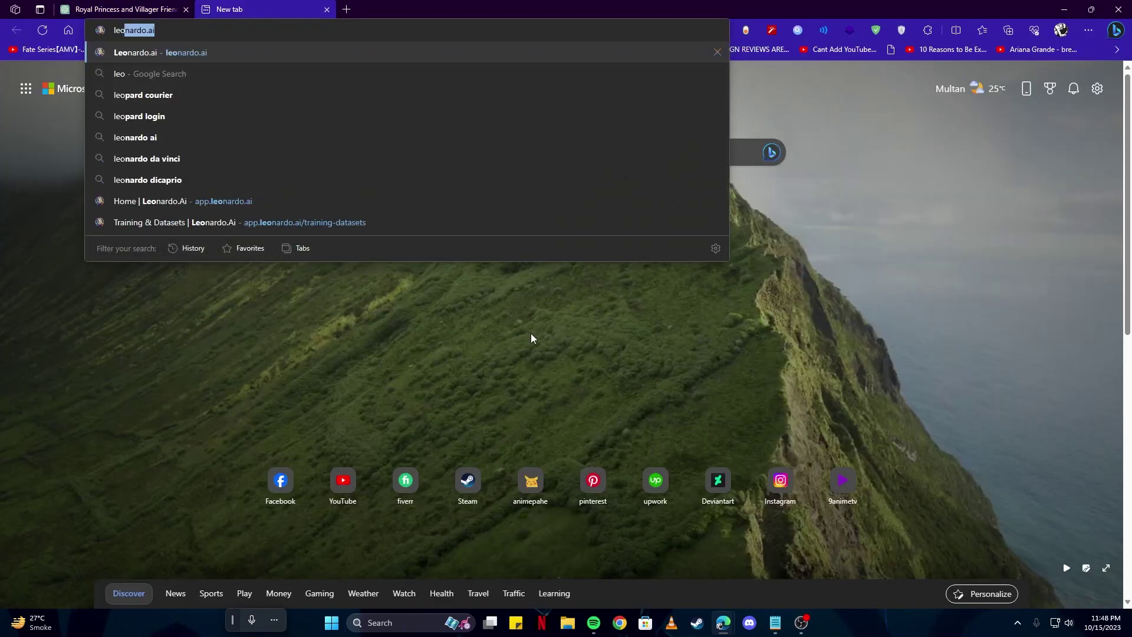
key(Return)
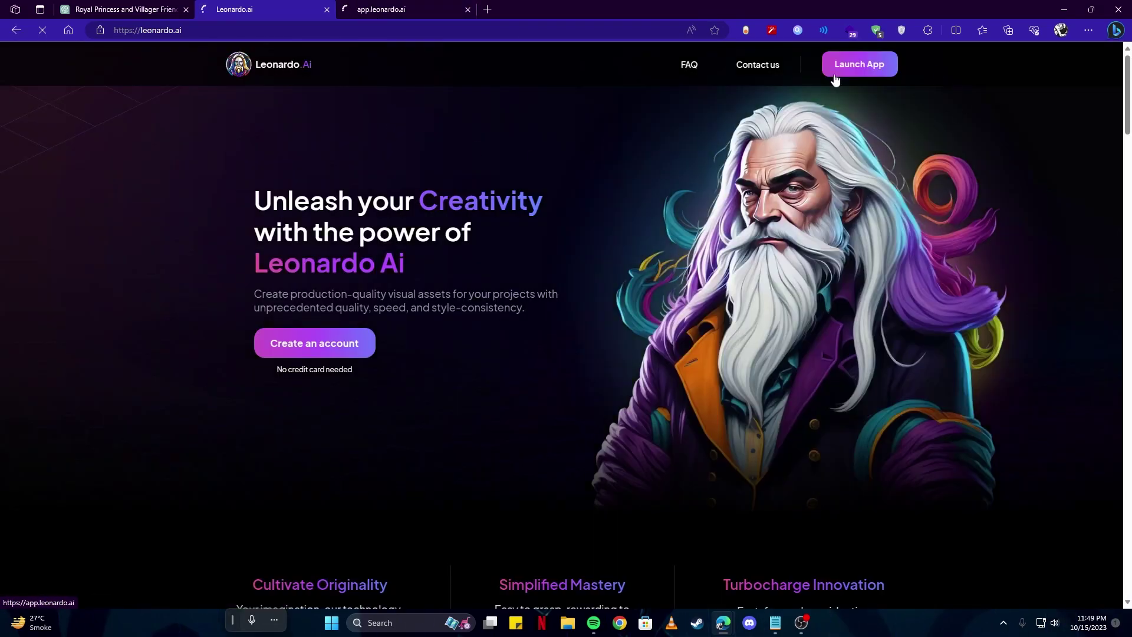
click(844, 69)
click(326, 10)
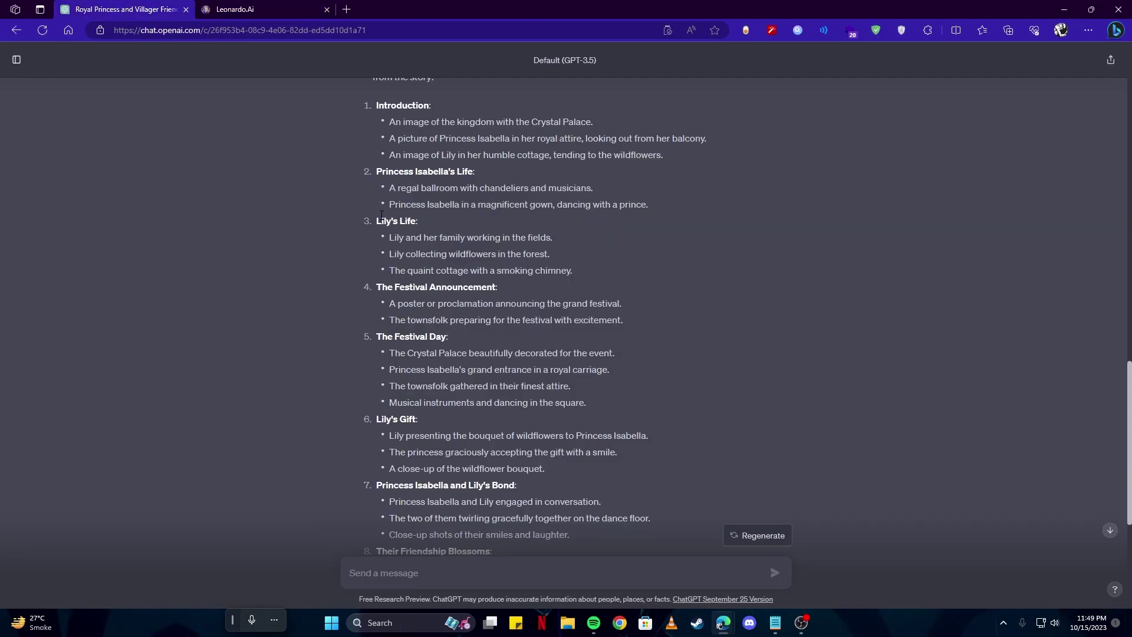
key(ctrl+Tab)
click(357, 155)
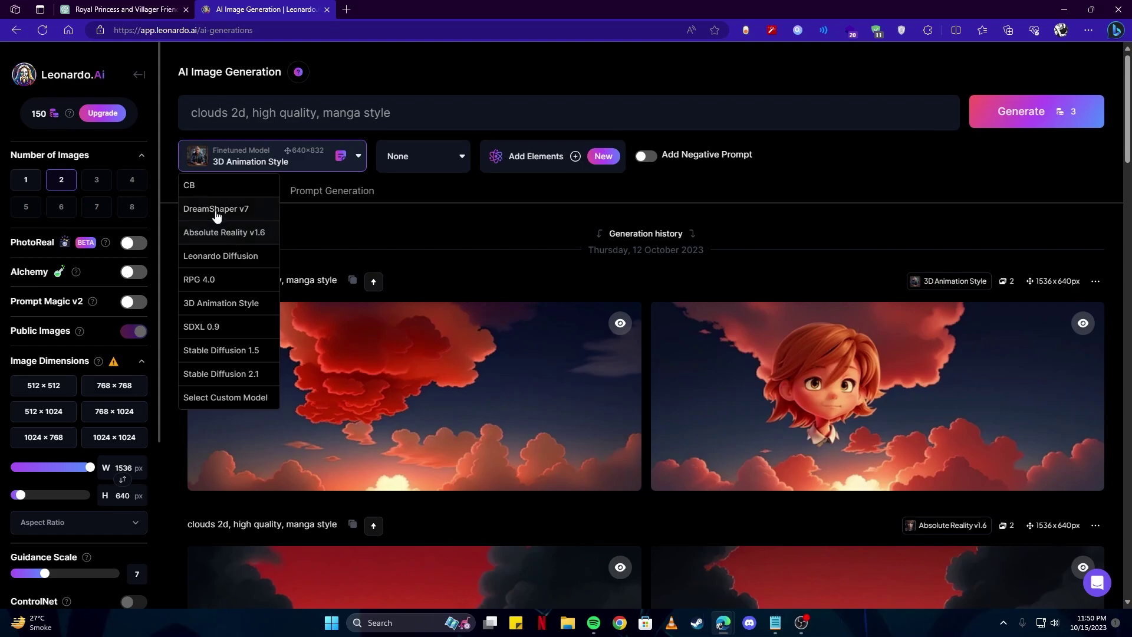
Choose DreamShaper v7 and replace the prompt with the Isabella ballroom prompt plus 'octane render, disney style'
click(215, 209)
double_click(299, 114)
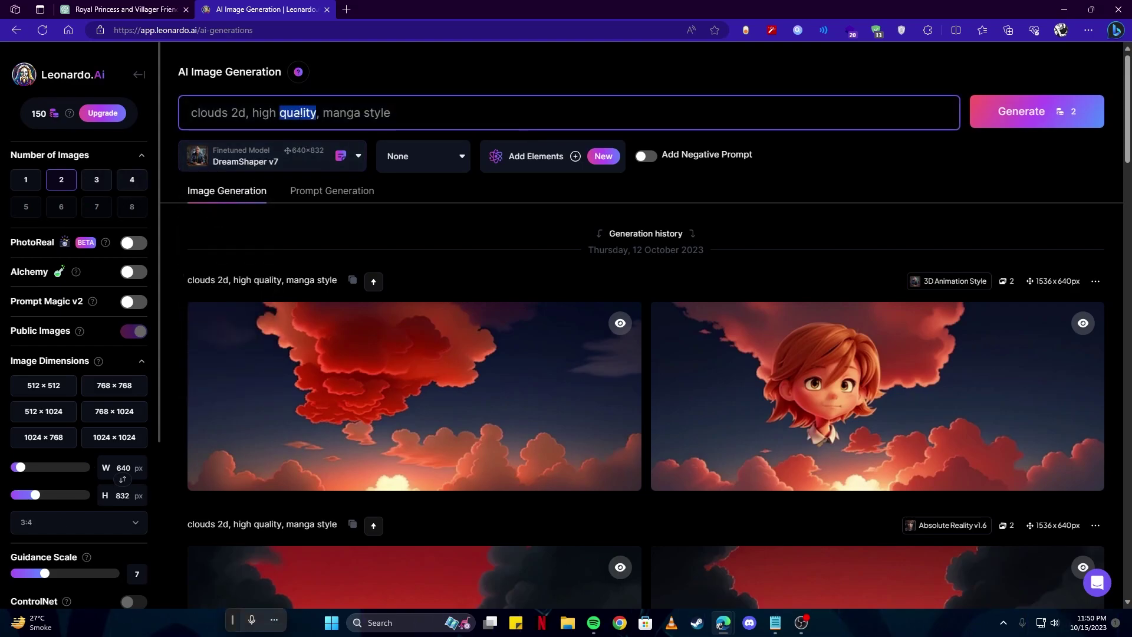
key(ctrl+a)
text(Create an image of Princess Isabella in her royal ballroom, adorned in a magnificent gown, dancing gracefully.)
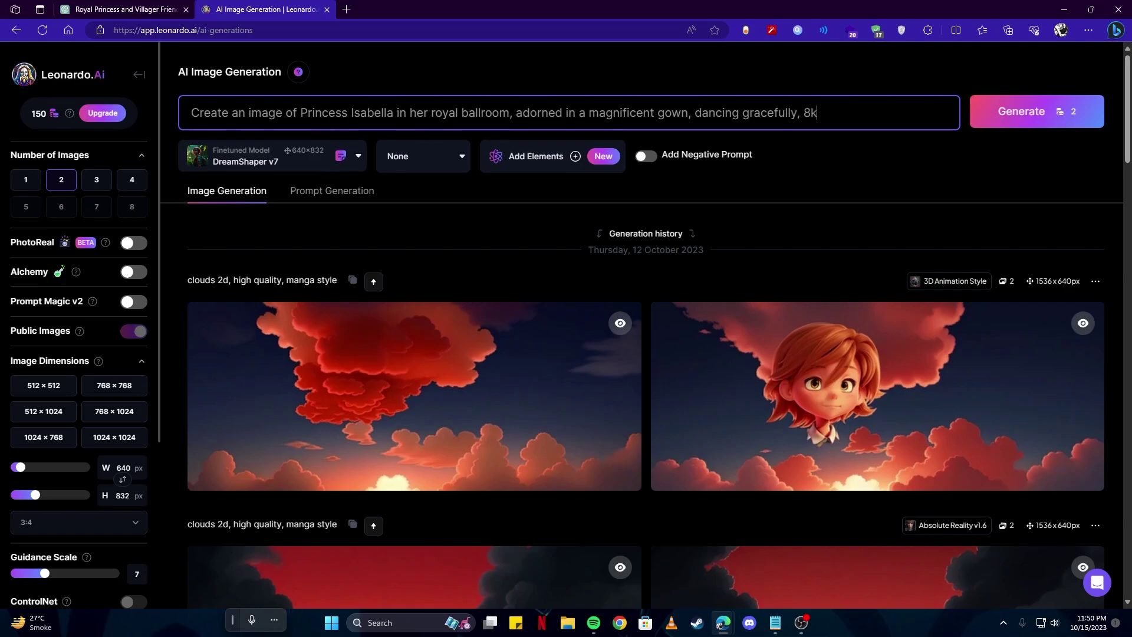
text(gh quality, octane render, disney style)
key(Return)
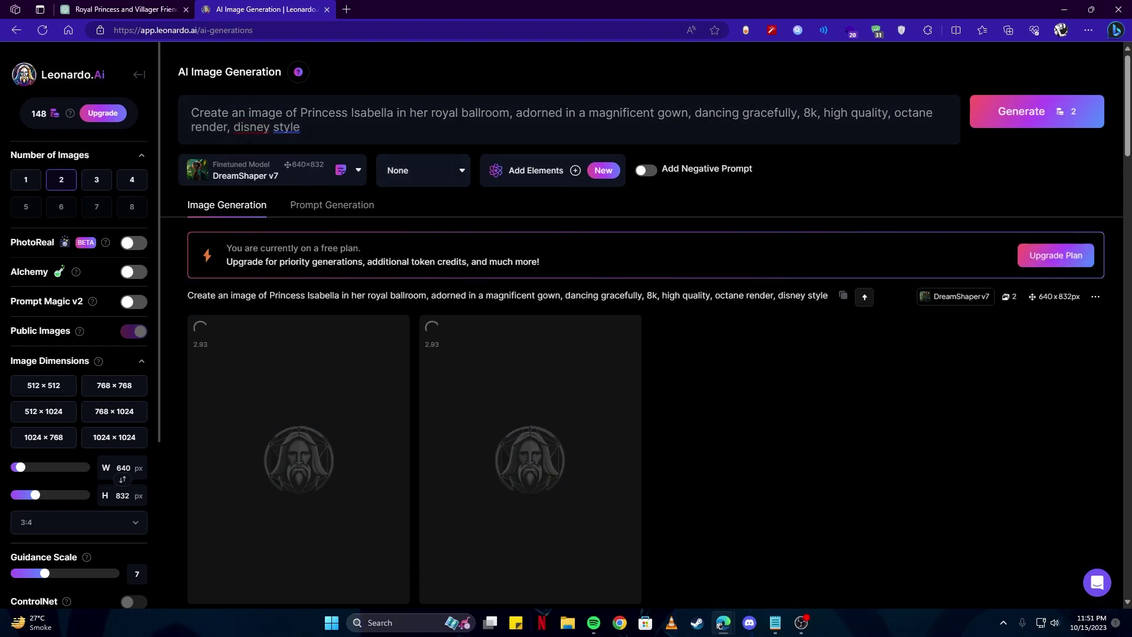
Set the aspect ratio to 16:9 and generate the ballroom images
scroll(307, 413, down, 1)
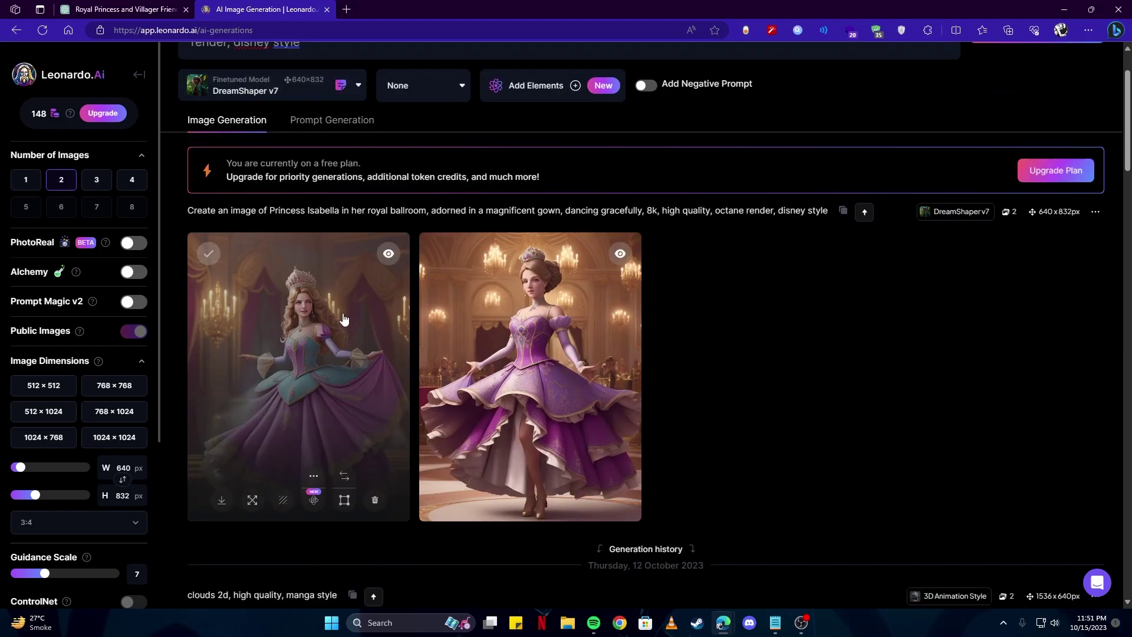
click(88, 523)
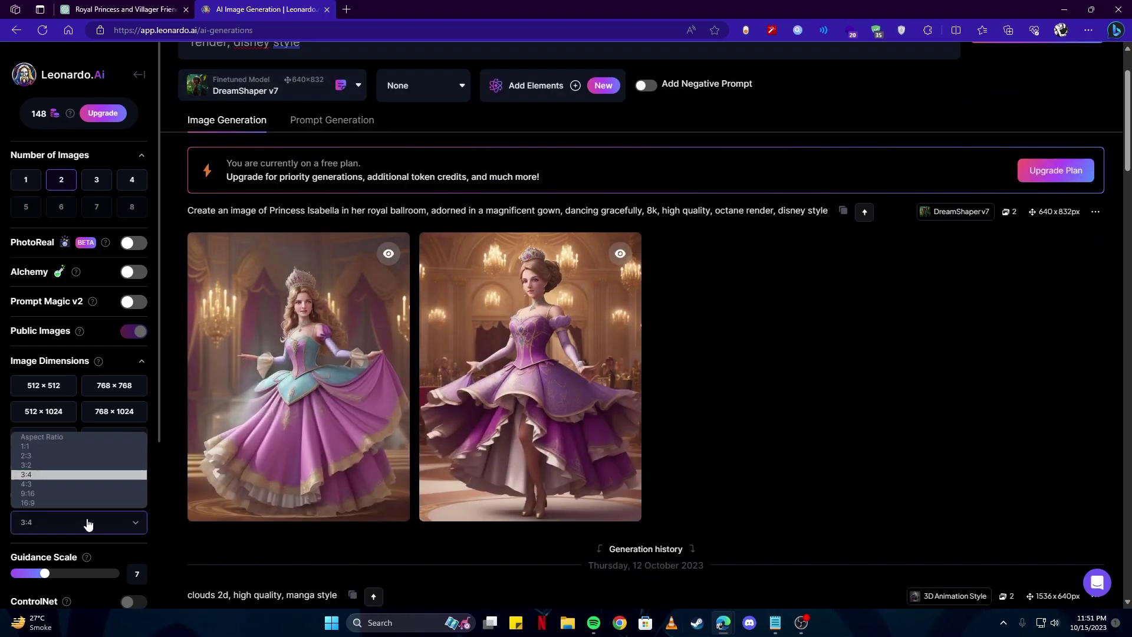
click(46, 503)
scroll(46, 503, down, 4)
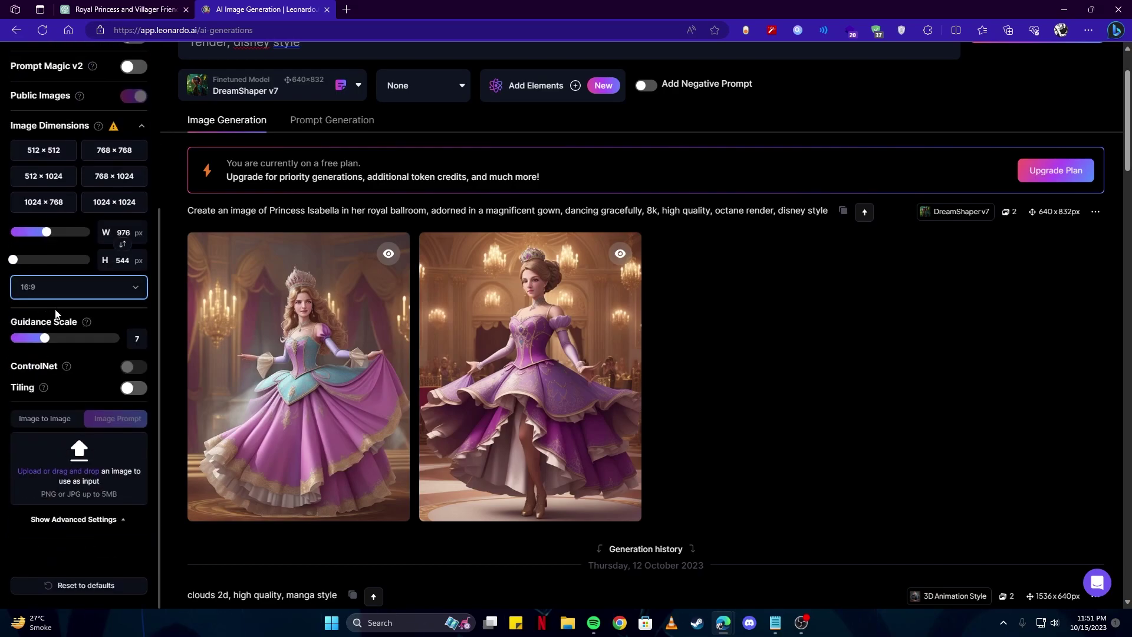
scroll(731, 359, up, 1)
click(1002, 153)
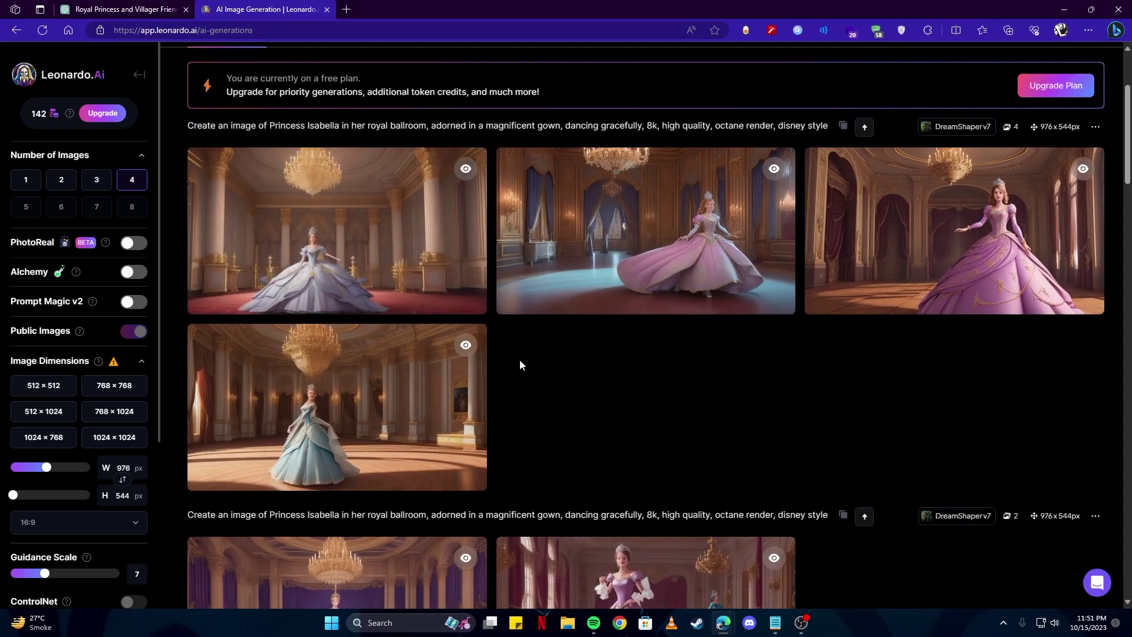
Swap the prompt's scene description for the Lily wildflower cottage prompt and generate images
scroll(519, 359, up, 2)
triple_click(510, 139)
drag(800, 112, 191, 112)
key(BackSpace)
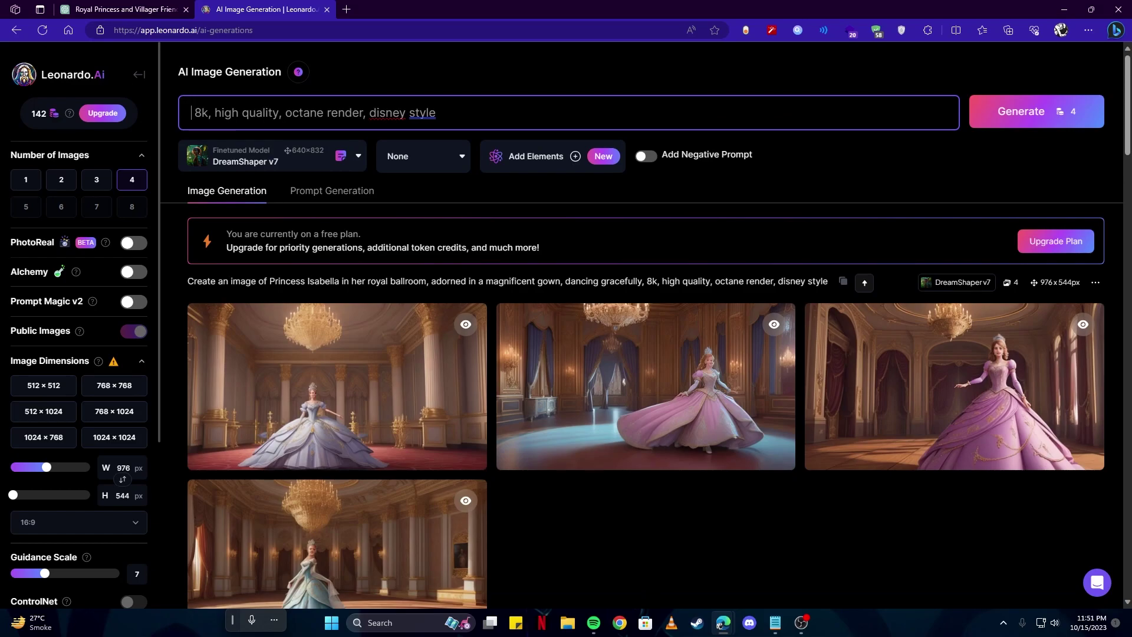
text(Generate an image of Lily in her humble cottage, surrounded by wildflowers and hard at work.)
key(Return)
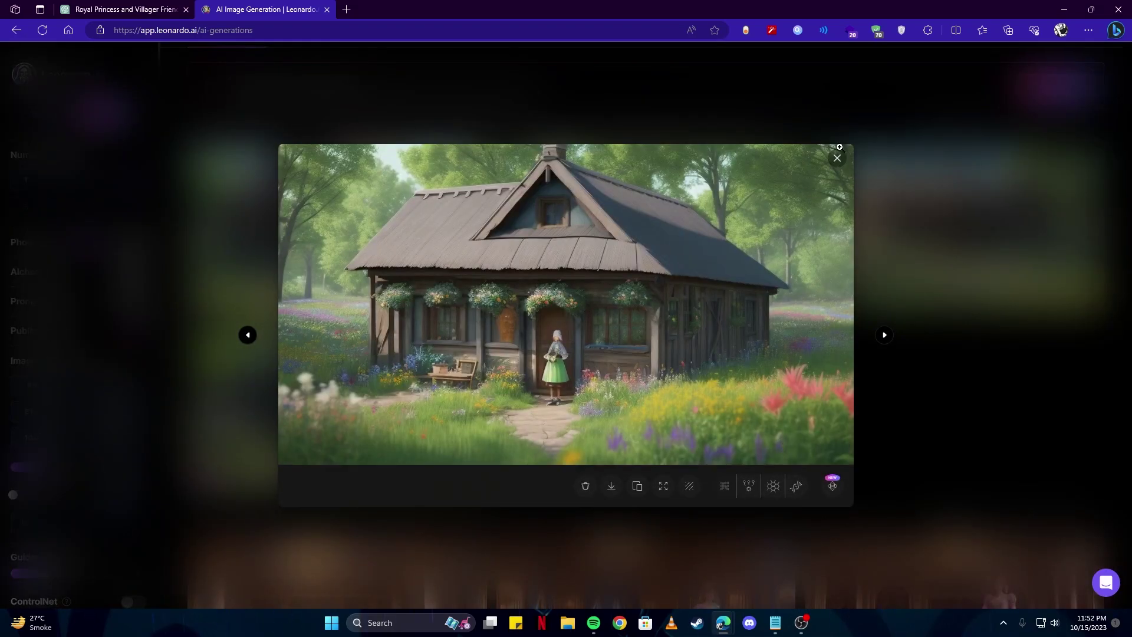
Close the enlarged image, select ChatGPT's Festival Day Crystal Palace prompt, and return to Leonardo.Ai
click(837, 158)
click(166, 6)
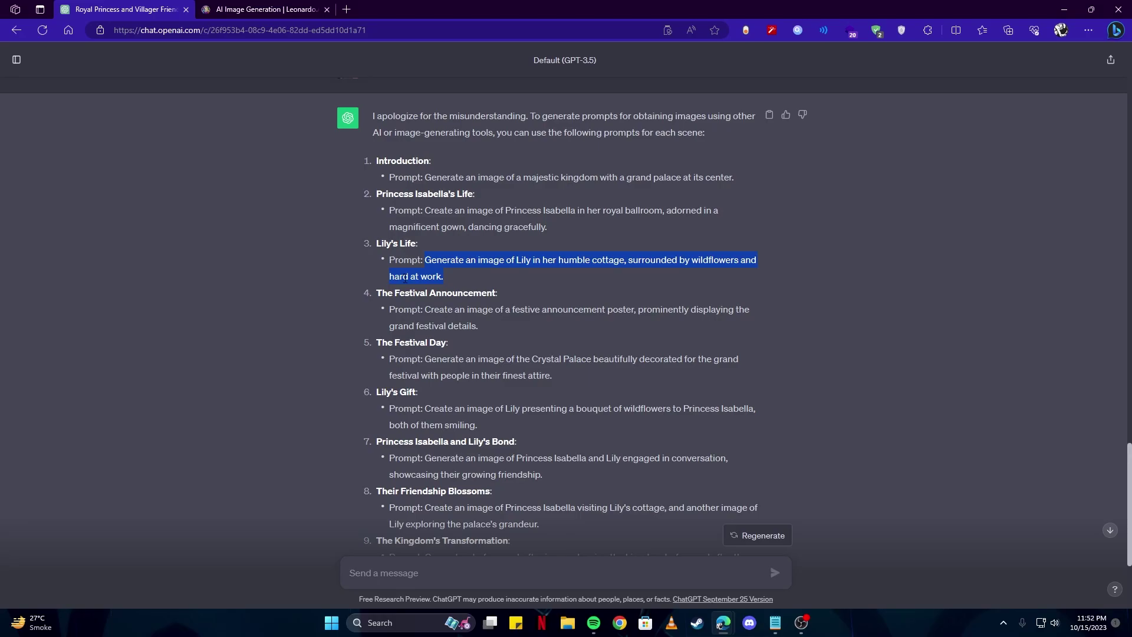
scroll(405, 278, down, 1)
drag(490, 242, 425, 228)
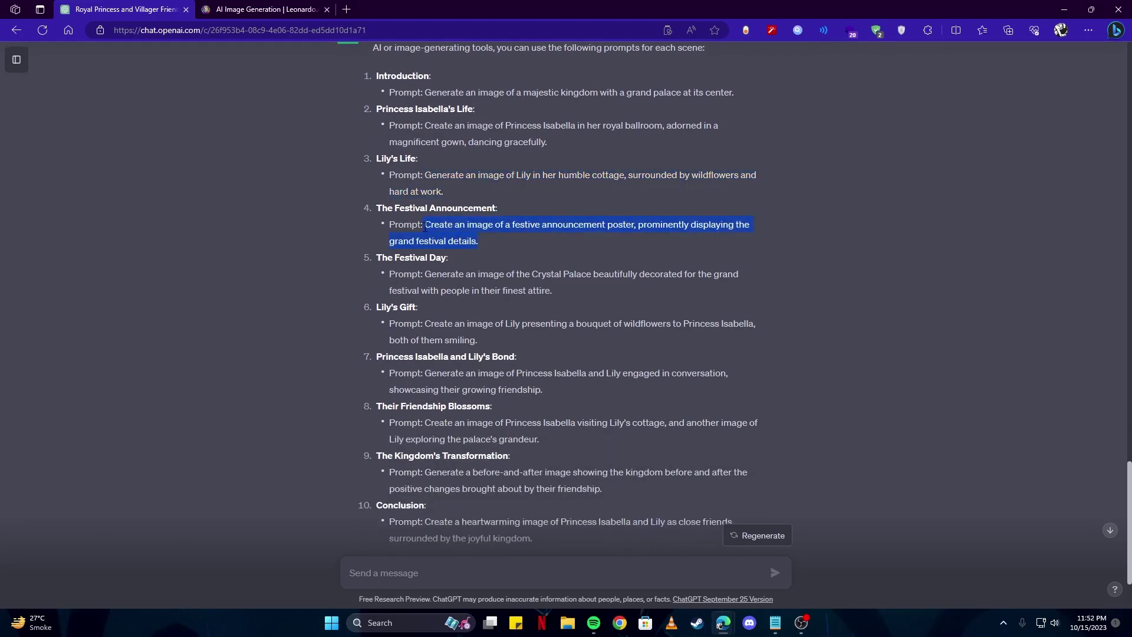
click(459, 308)
drag(515, 289, 427, 276)
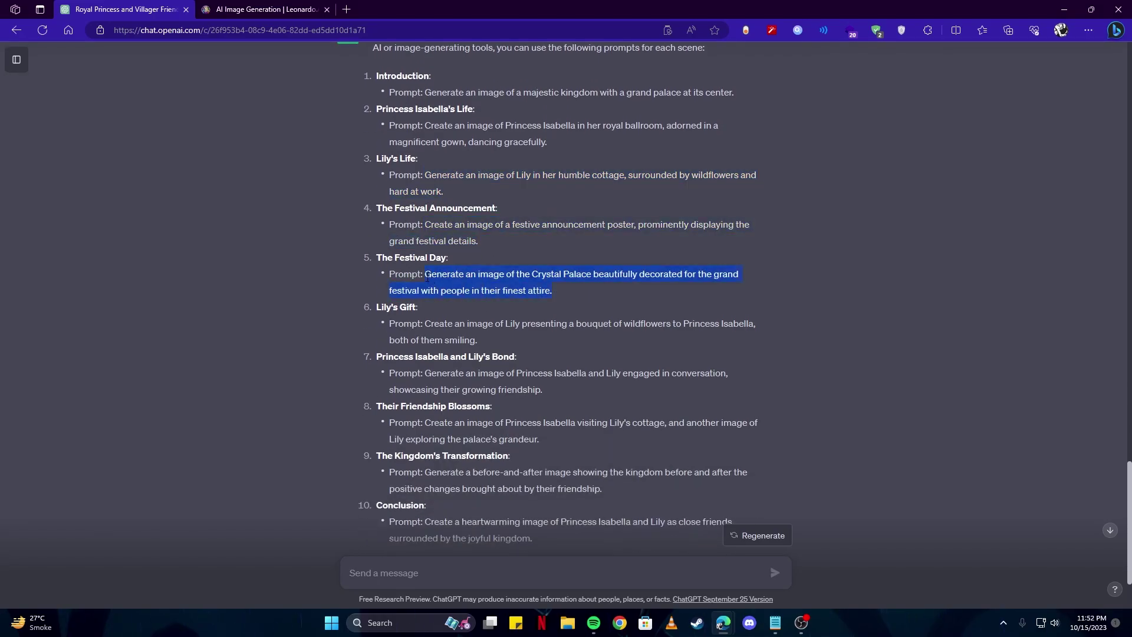
key(ctrl+Tab)
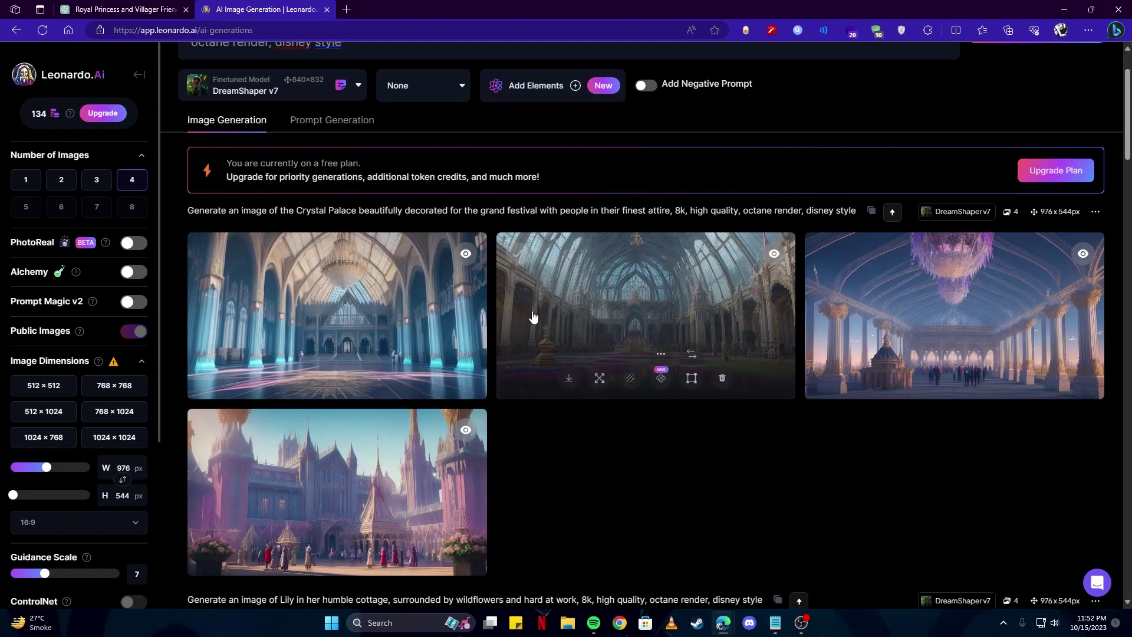
Preview the third Crystal Palace image, then download it as a JPEG into Downloads\animation
click(918, 315)
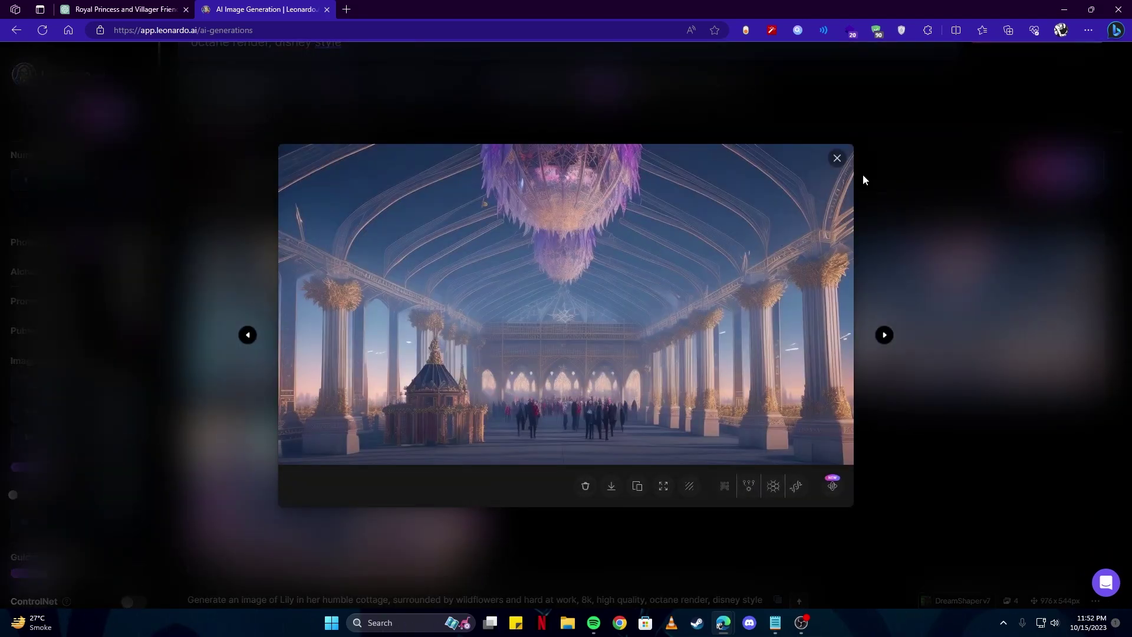
click(837, 158)
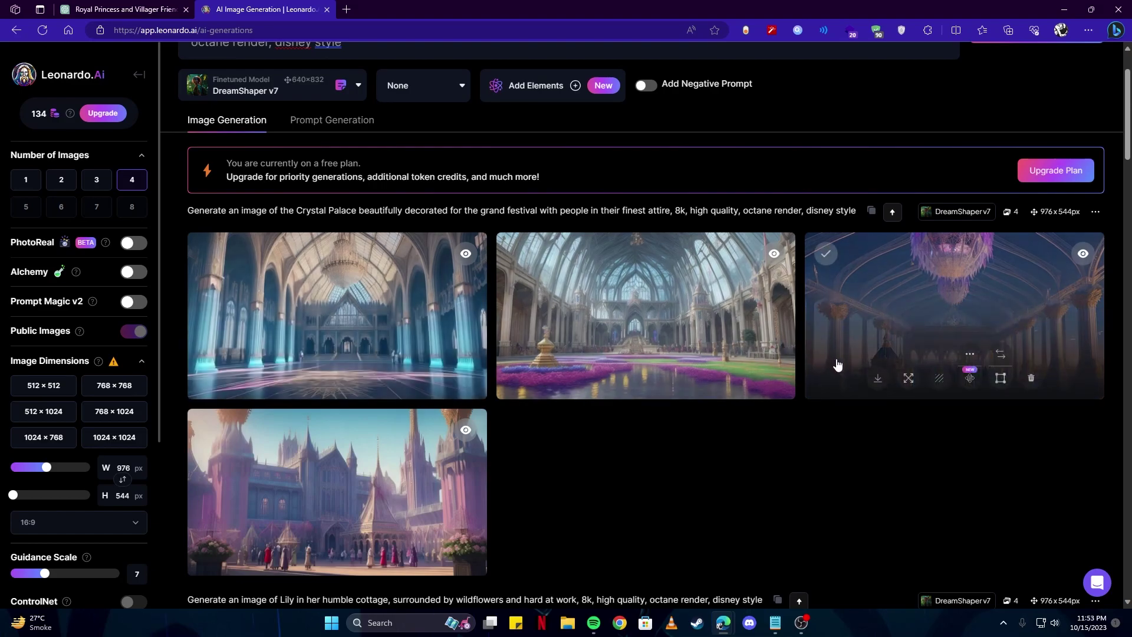
click(879, 380)
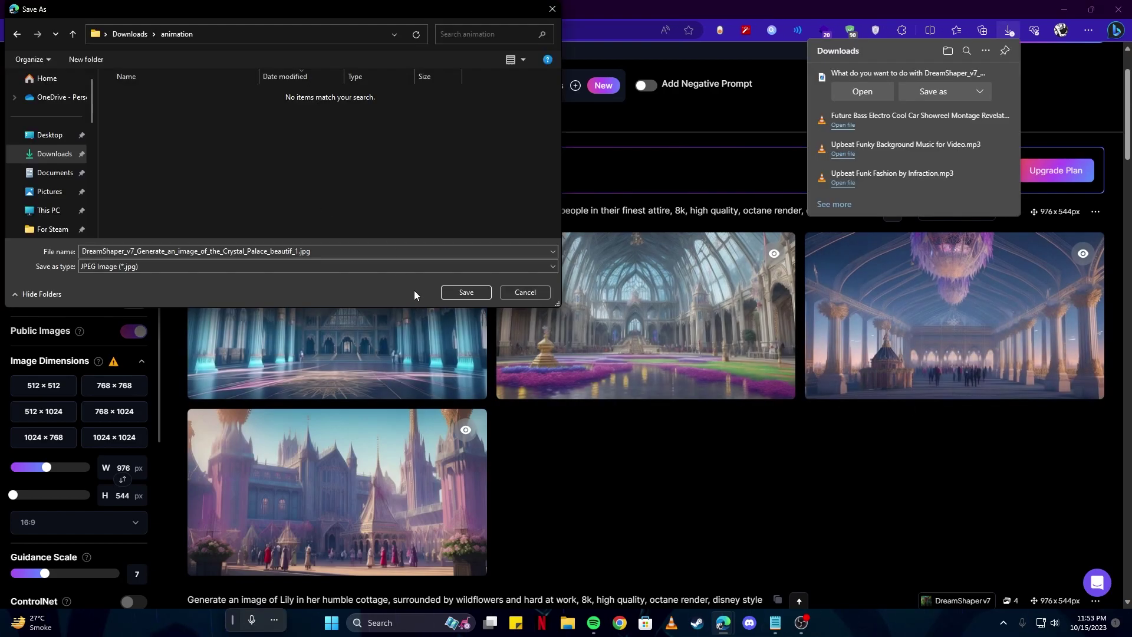
click(458, 297)
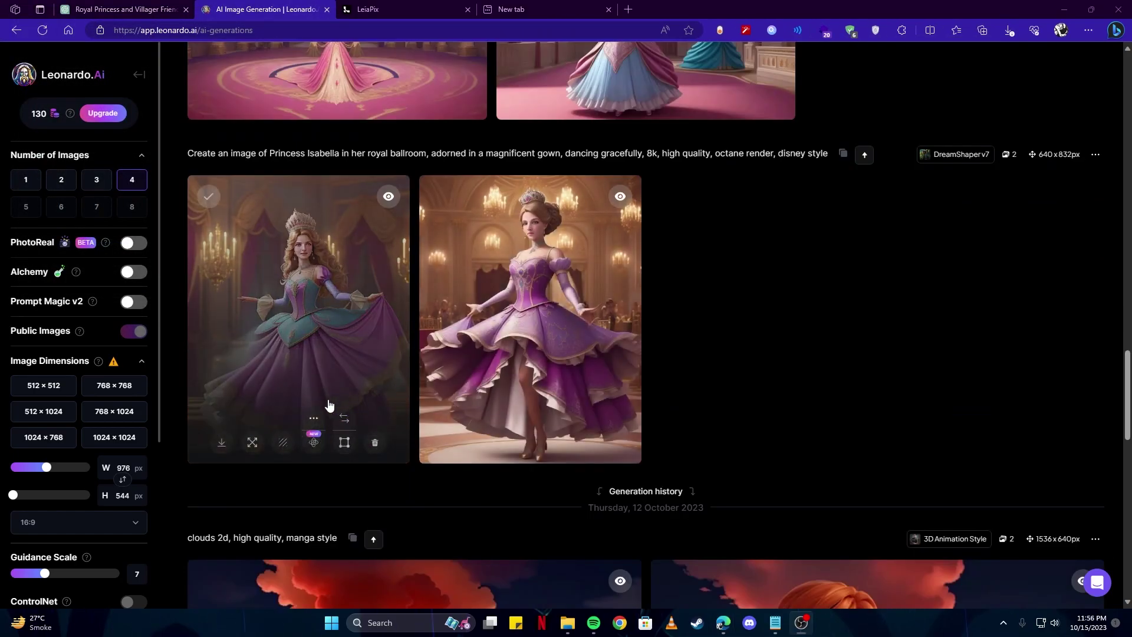
Remove the background from the first Princess Isabella ballroom image and view its No Background version
click(283, 442)
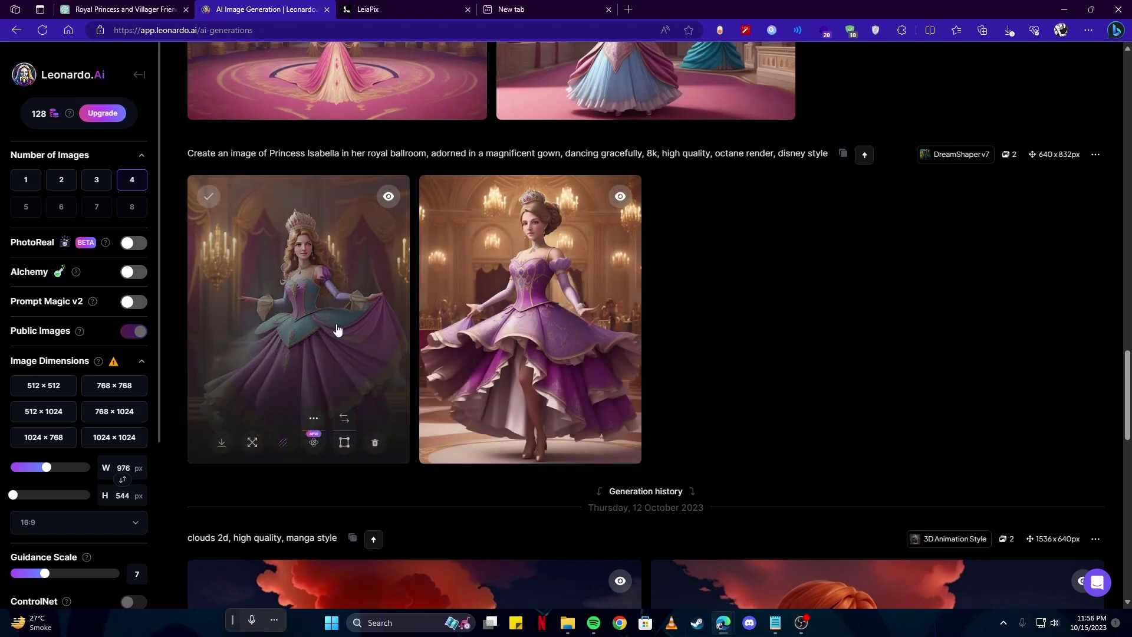
click(287, 290)
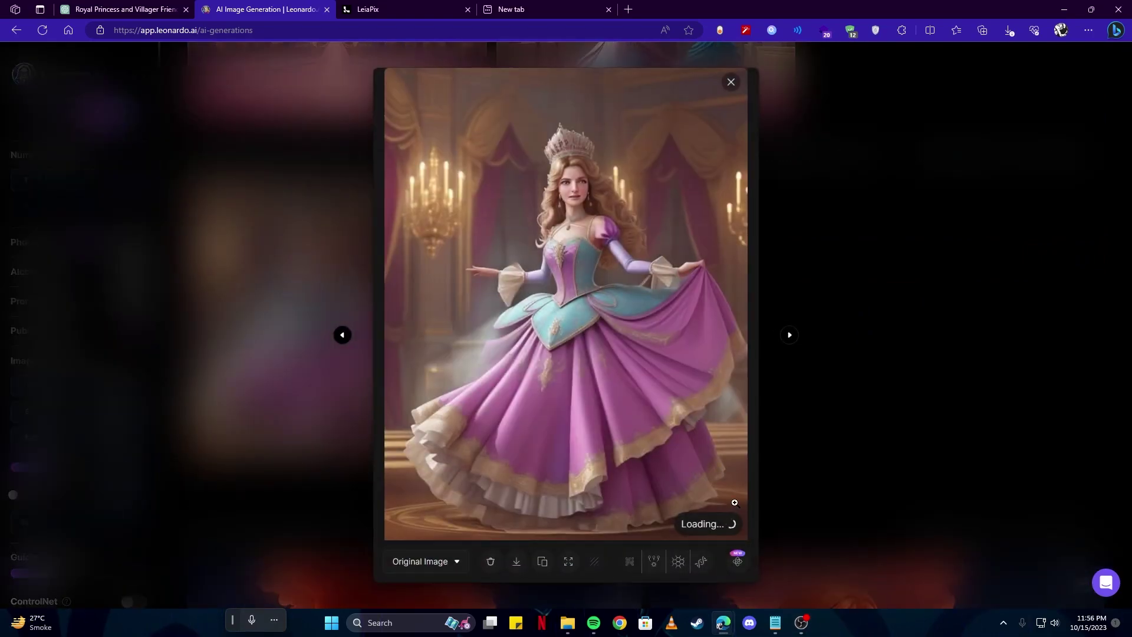
click(429, 570)
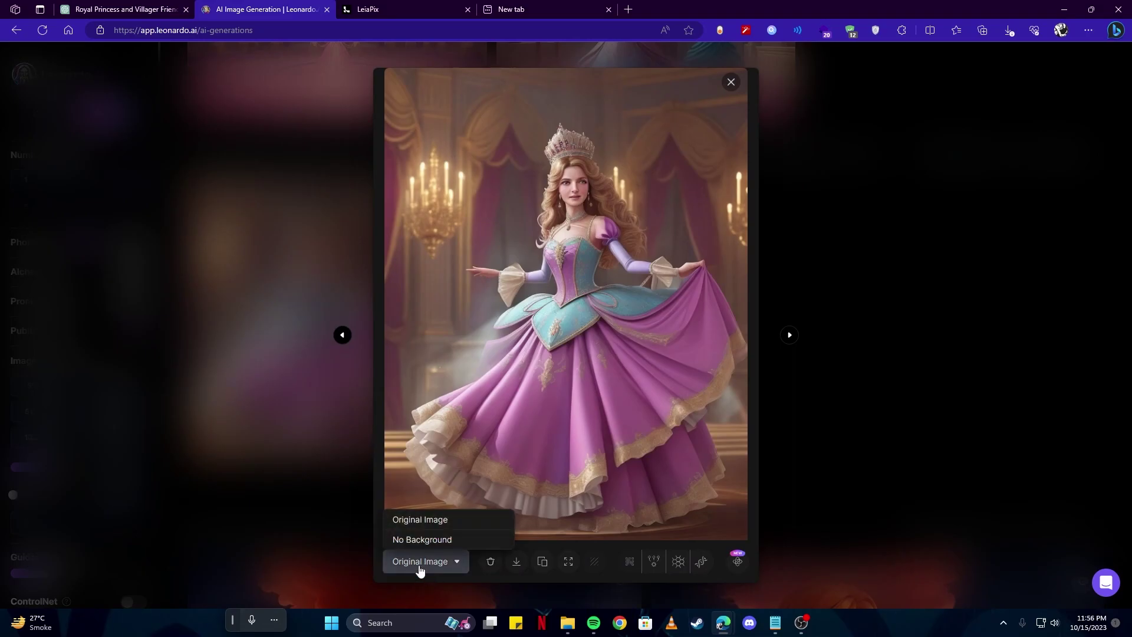
click(419, 540)
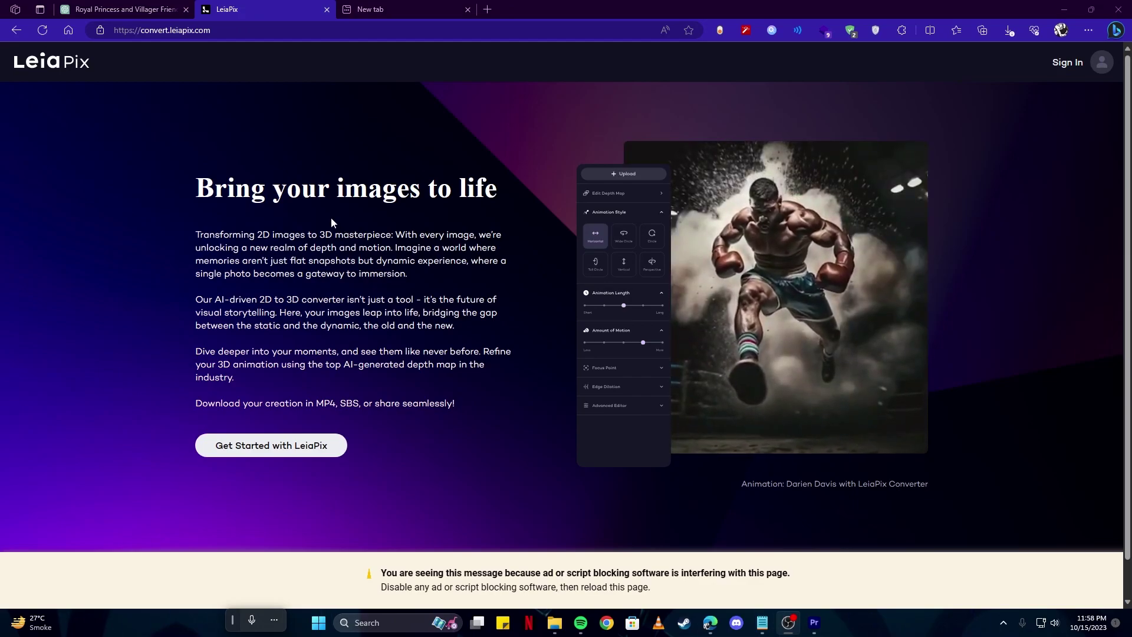
Start the LeiaPix converter with Get Started and sign in using a Google account
drag(227, 187, 467, 187)
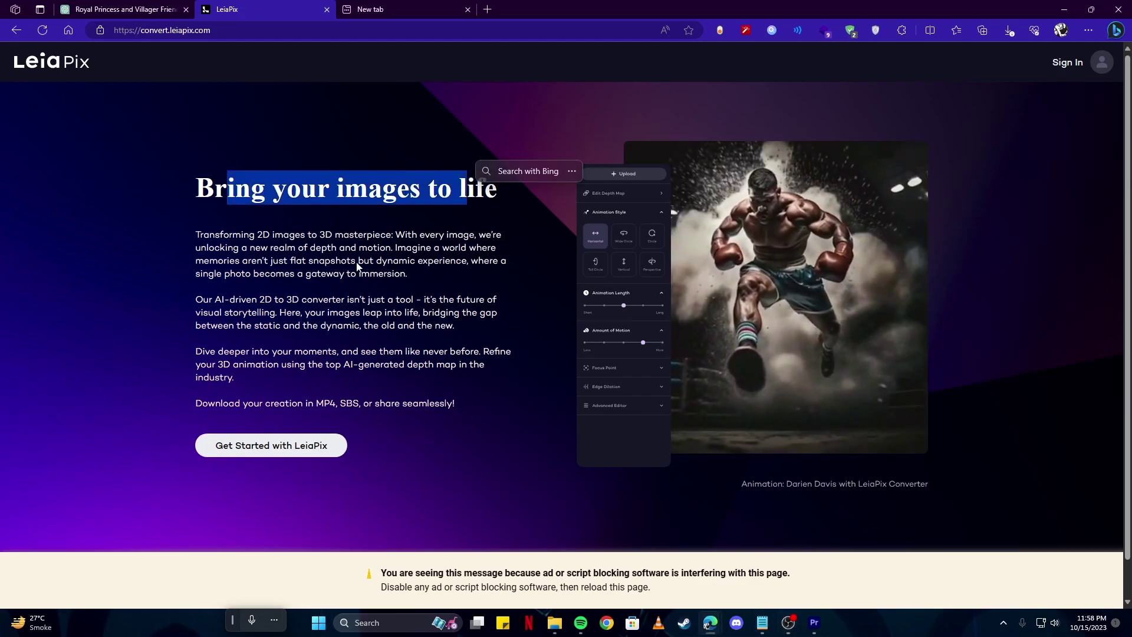
click(286, 445)
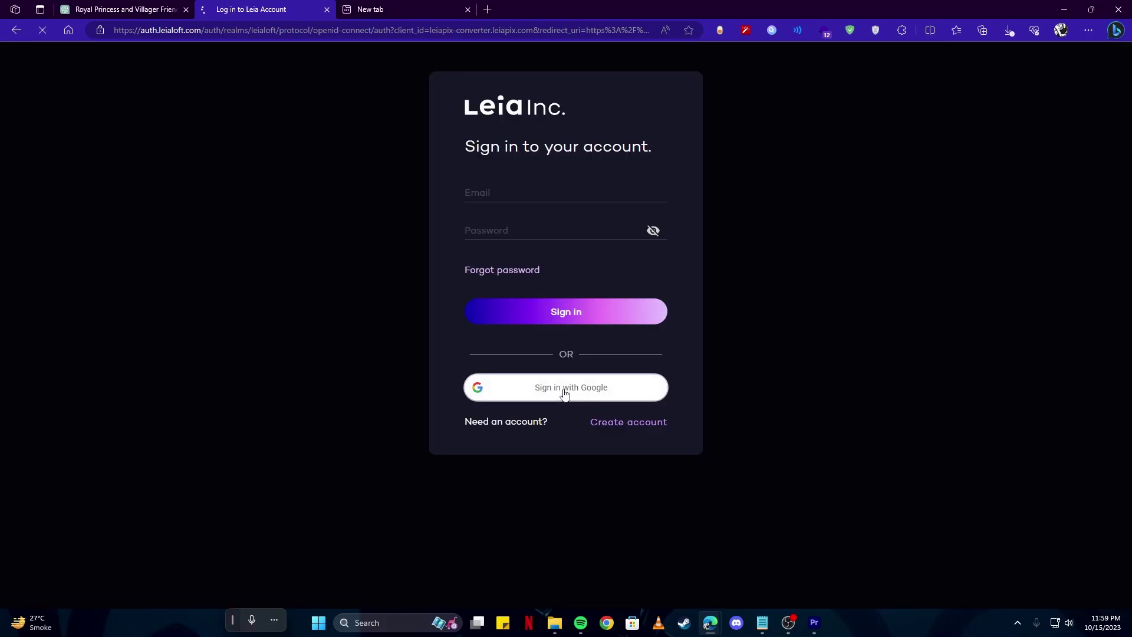
click(565, 394)
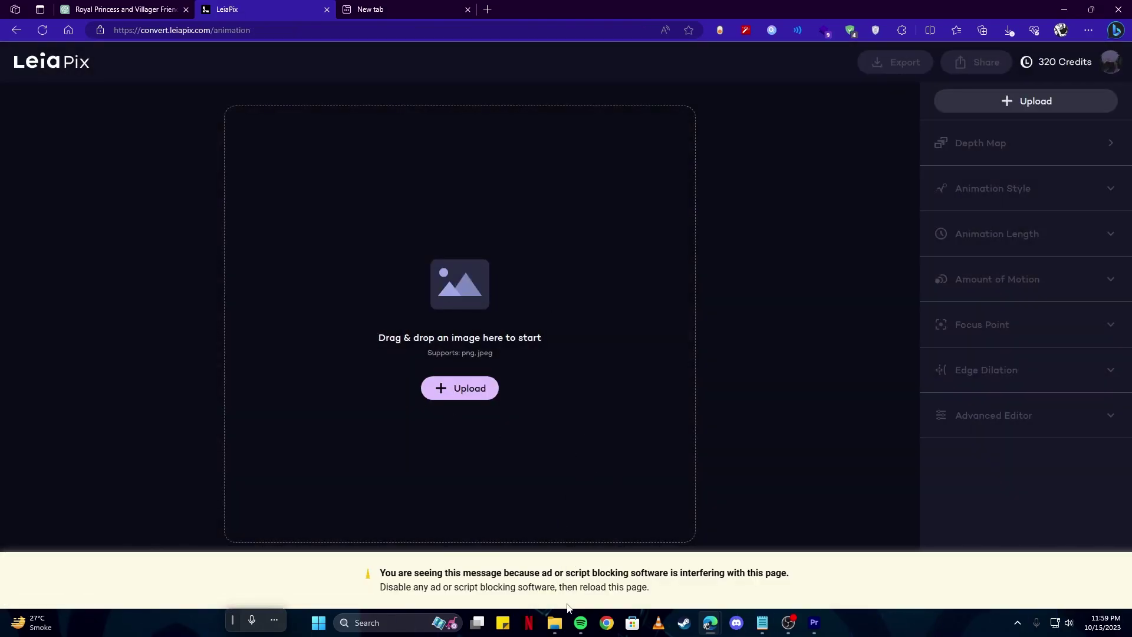
Open the LeiaPix upload picker on the Downloads > animation folder of scene images
click(554, 623)
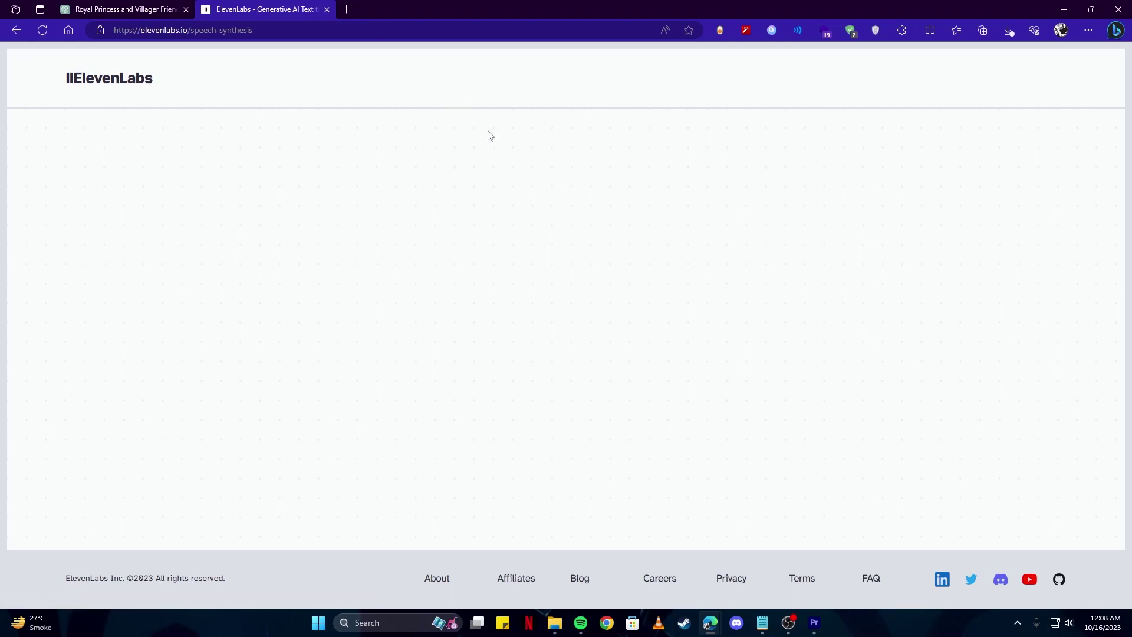
Copy the first paragraph of the ChatGPT princess story
click(142, 7)
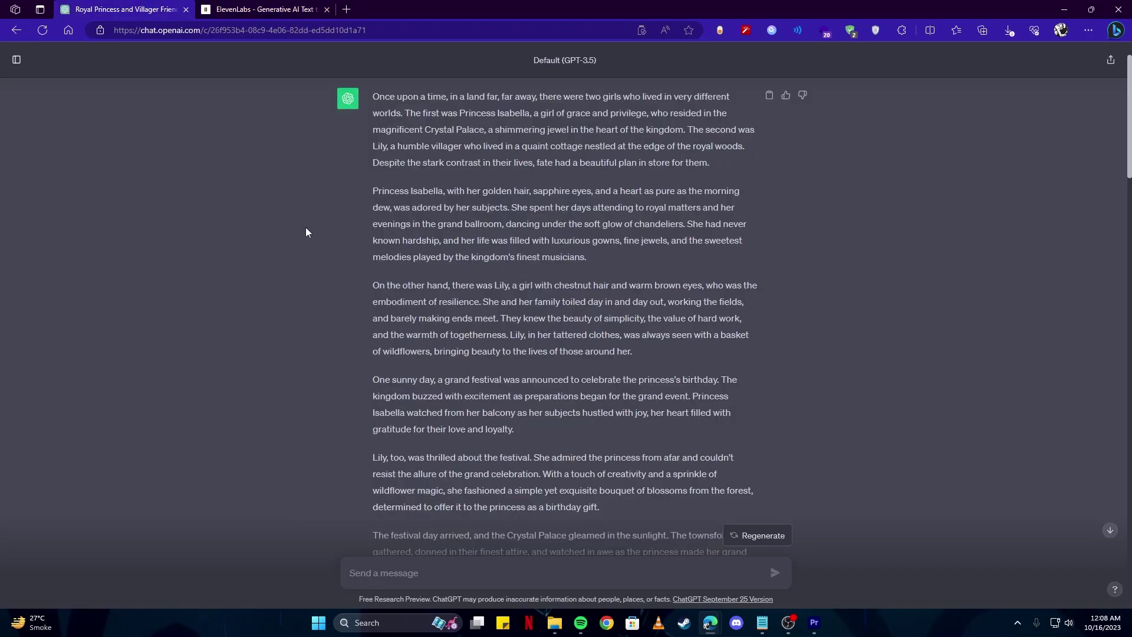
scroll(361, 183, up, 1)
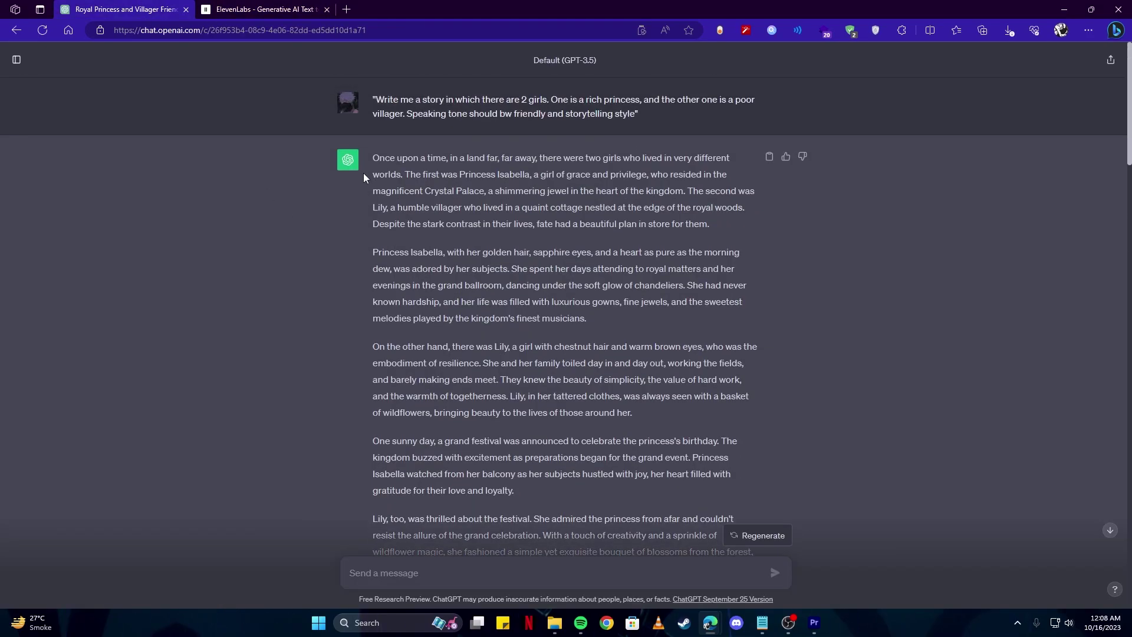
drag(372, 159, 710, 224)
key(ctrl+c)
Replace the ElevenLabs Snowball text with the copied 'Once upon a time' paragraph (455 characters)
click(262, 9)
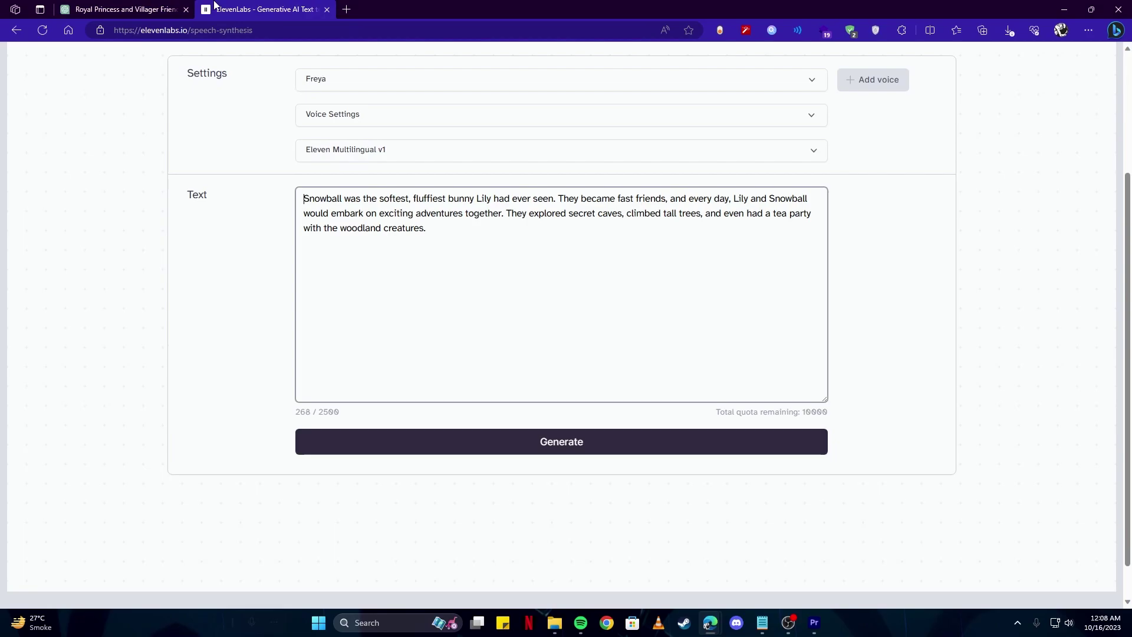
click(420, 245)
key(ctrl+a)
key(ctrl+v)
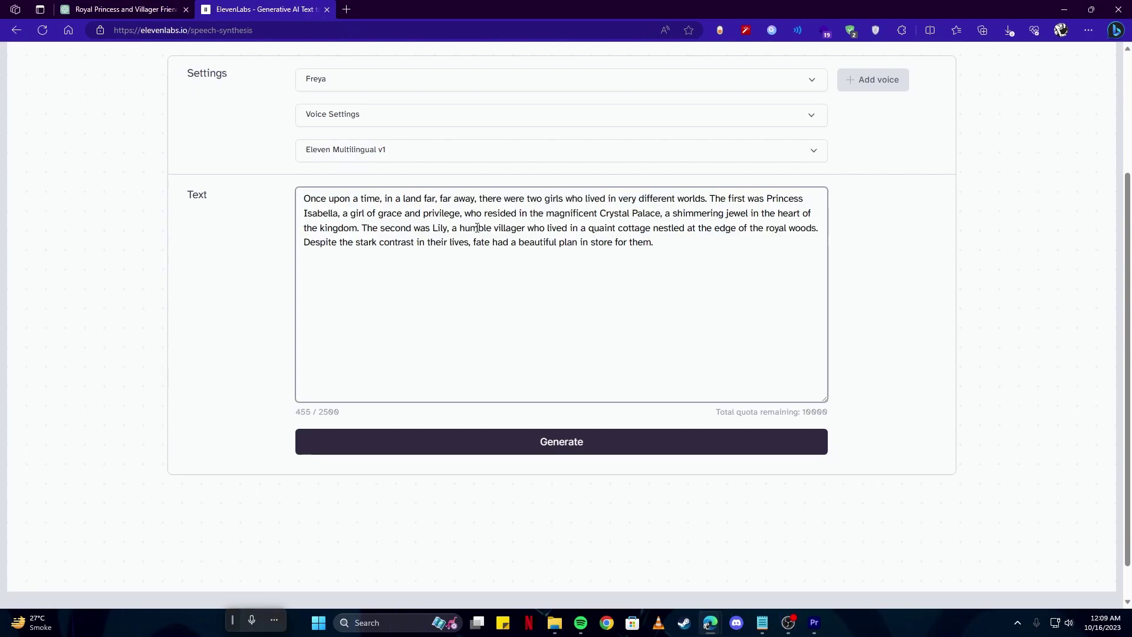
click(472, 80)
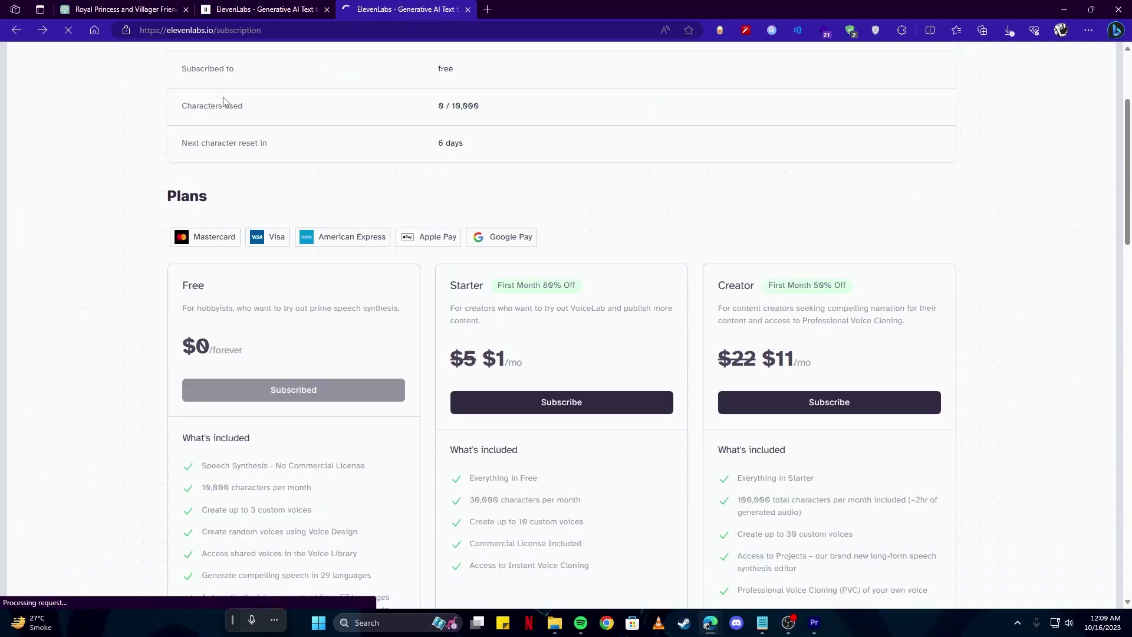
scroll(217, 120, down, 1)
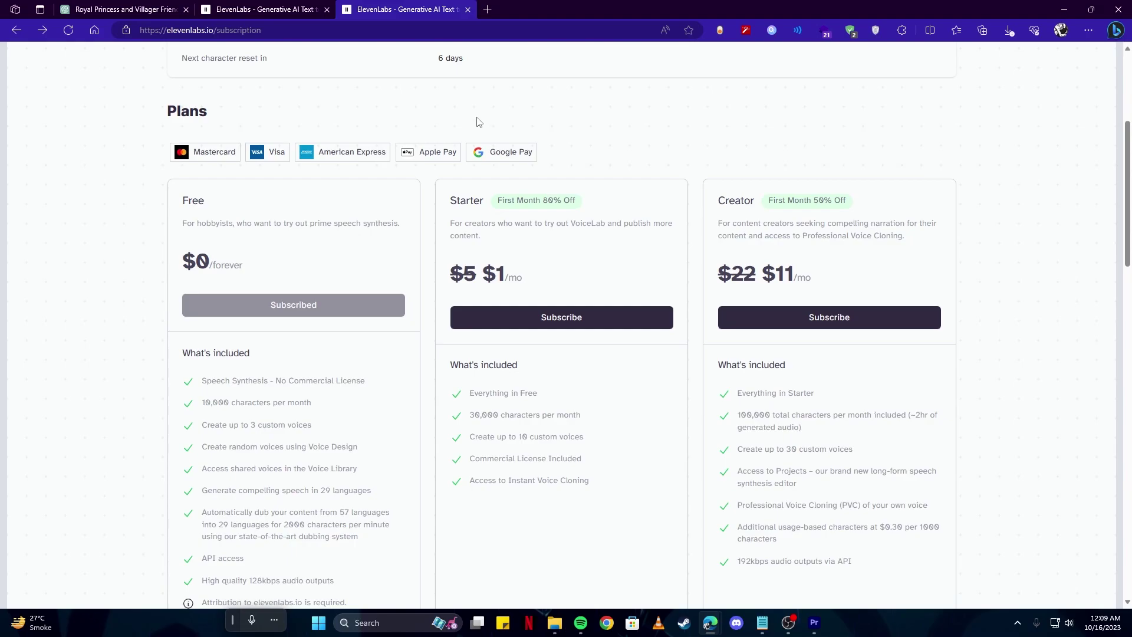
click(296, 8)
click(468, 10)
Generate the Freya voiceover from the story's opening paragraph
scroll(416, 258, down, 3)
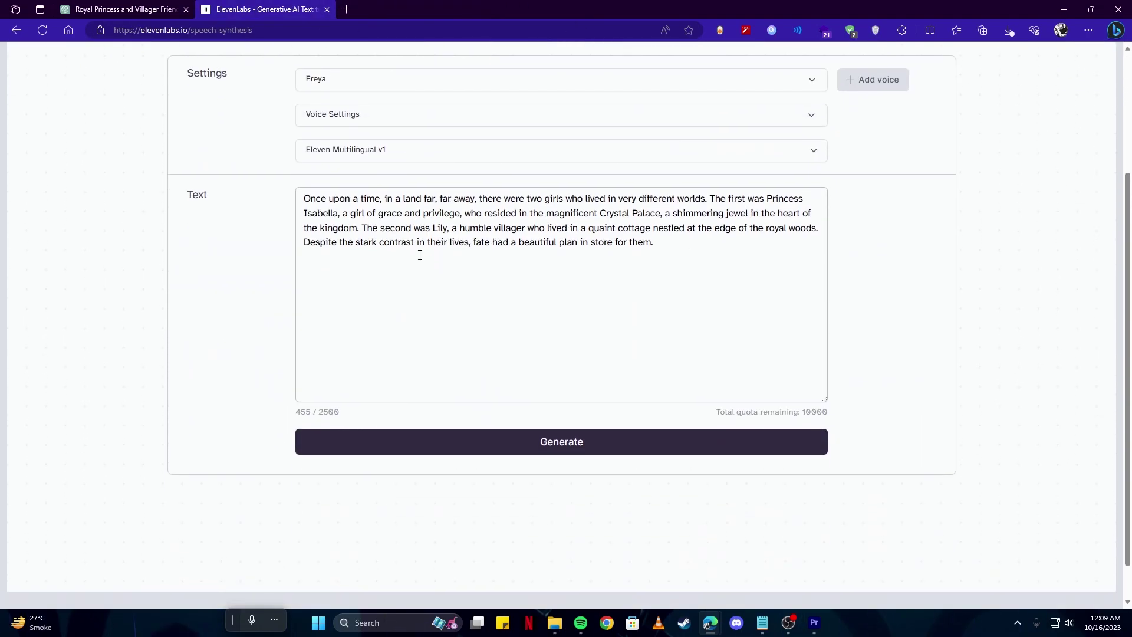
scroll(443, 301, up, 1)
triple_click(687, 333)
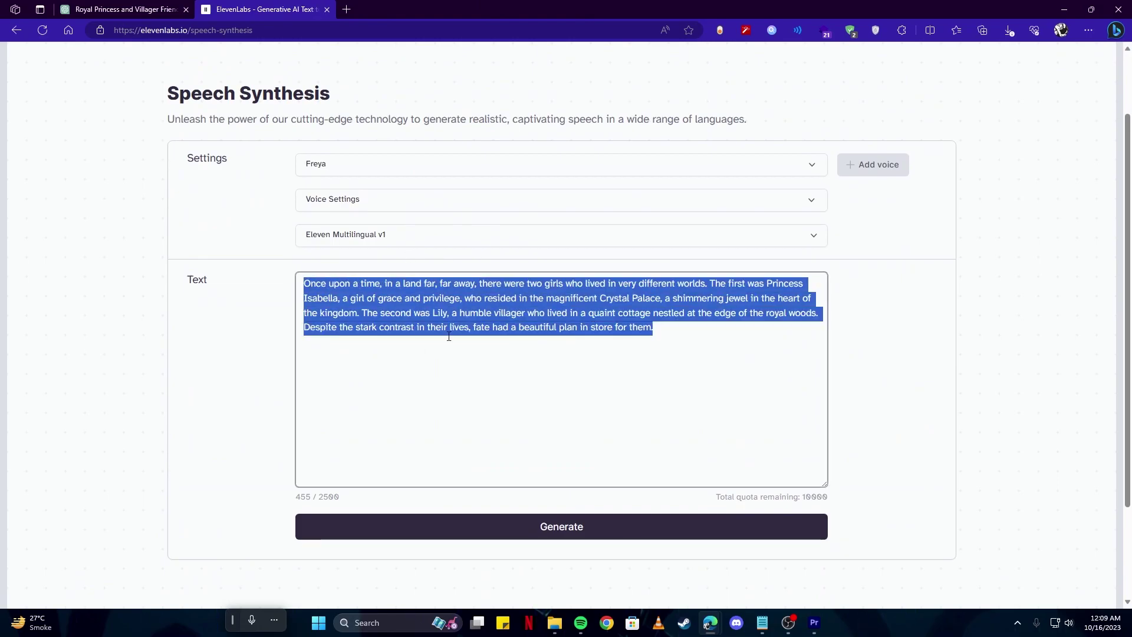
click(508, 327)
click(565, 529)
scroll(649, 525, down, 2)
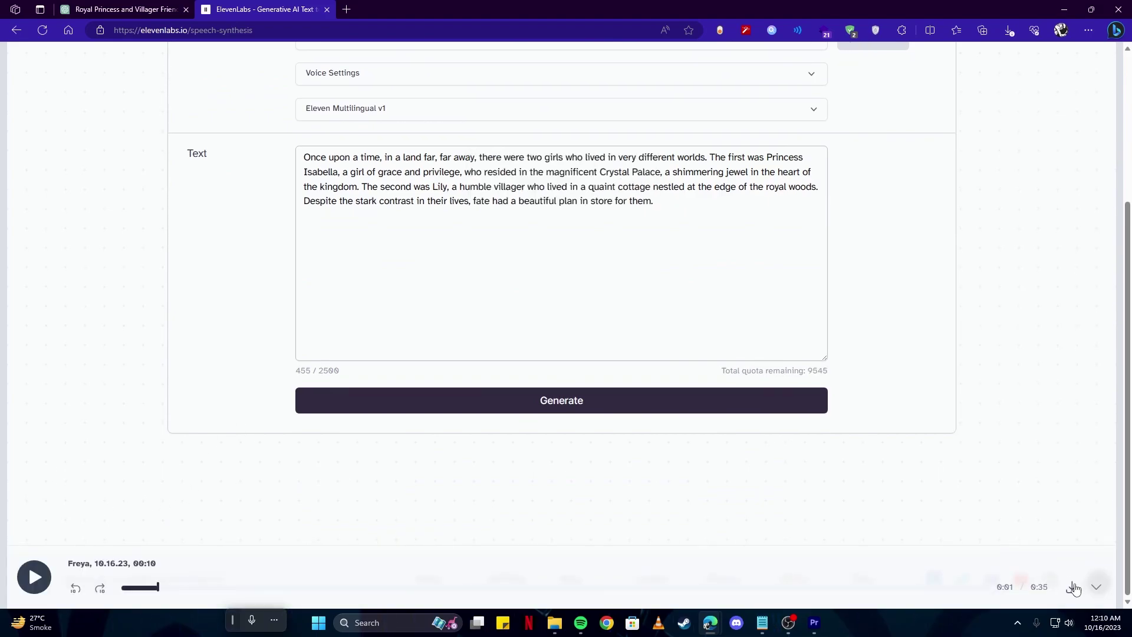
Save the generated voiceover MP3 into Downloads > animation
click(1074, 589)
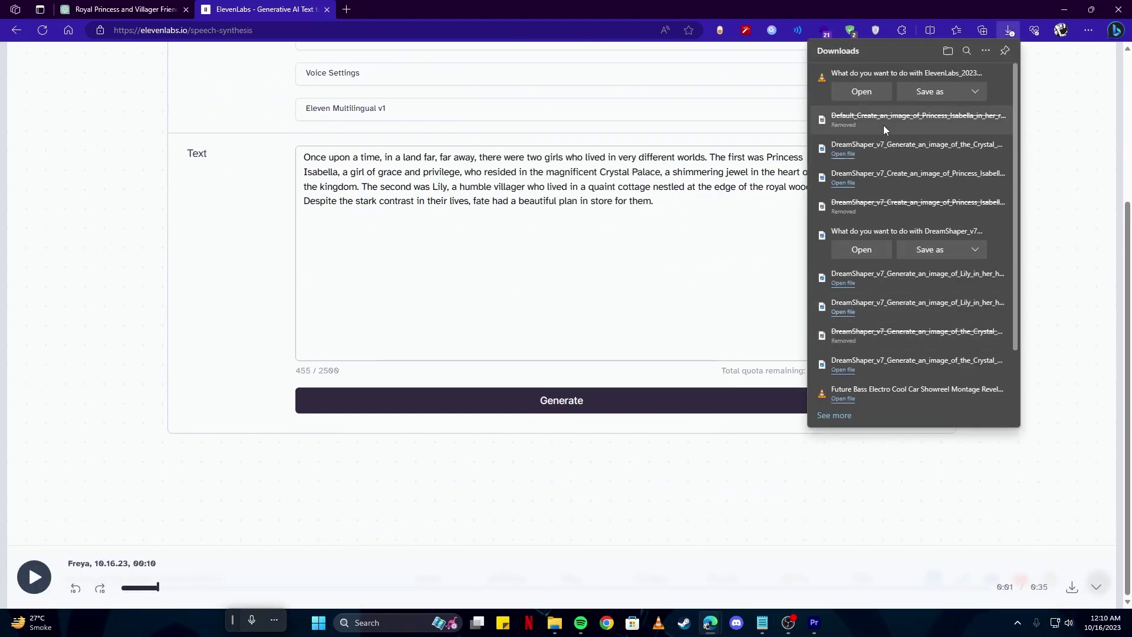
click(930, 92)
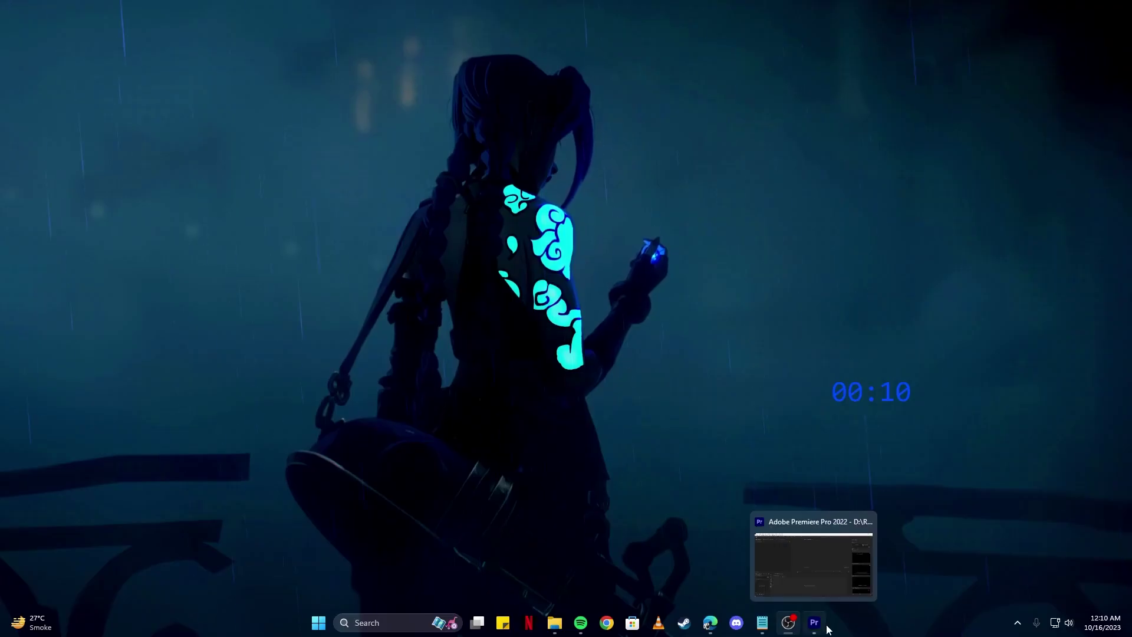
click(814, 623)
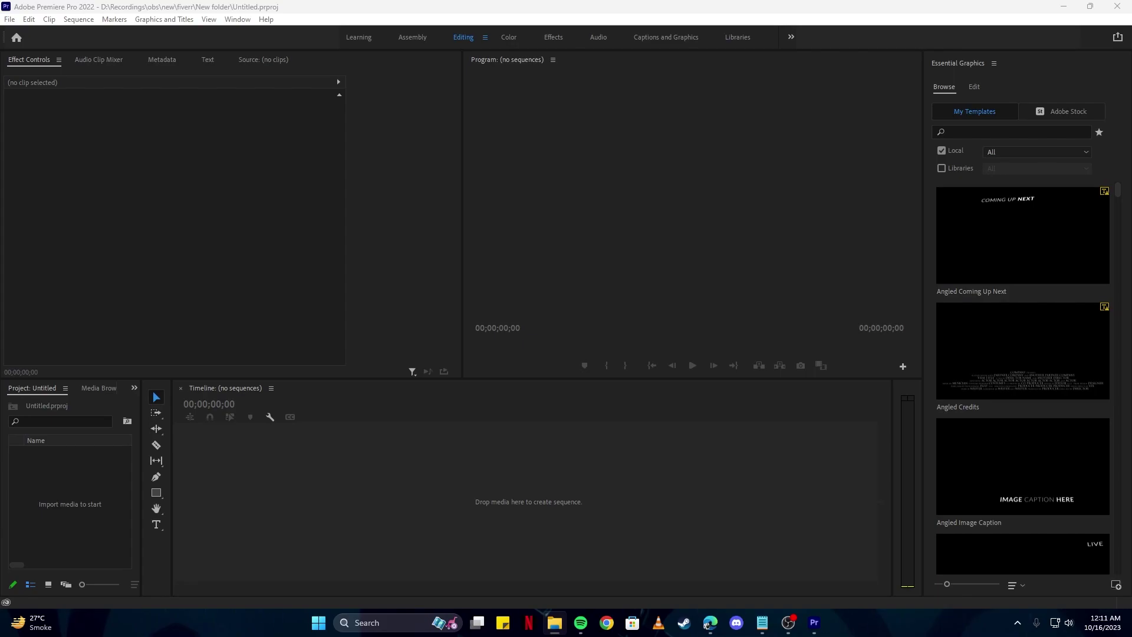
Create the sequence from 1.mov, then place 3.mov and 2.mov right after it on V1 without gaps
drag(1106, 416, 337, 498)
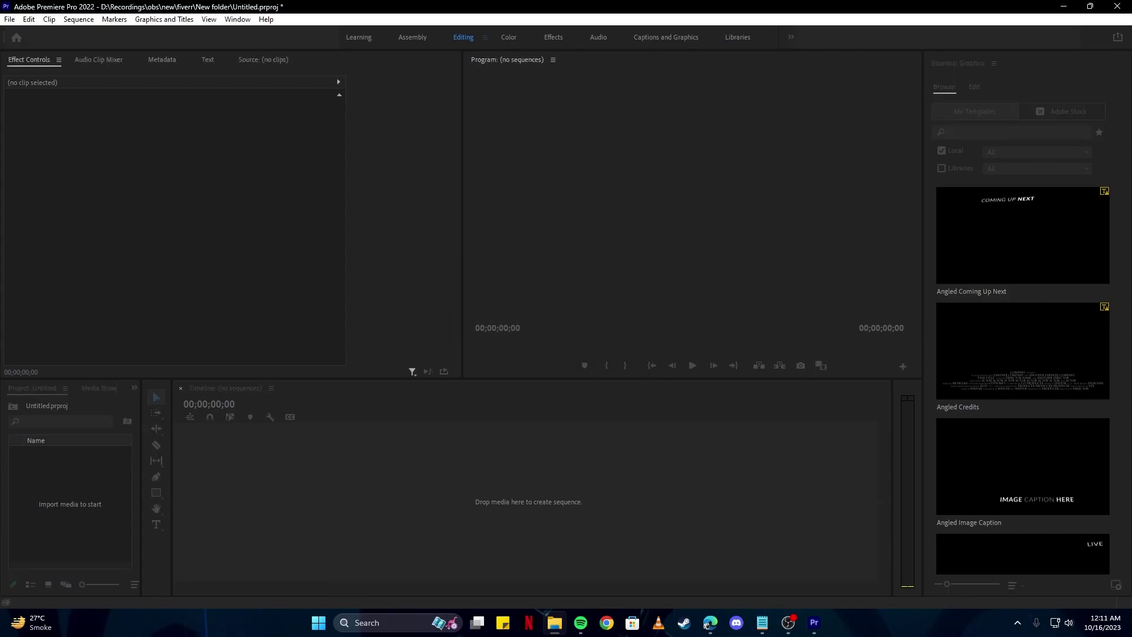
drag(1107, 416, 655, 500)
key(minus)
drag(535, 498, 495, 499)
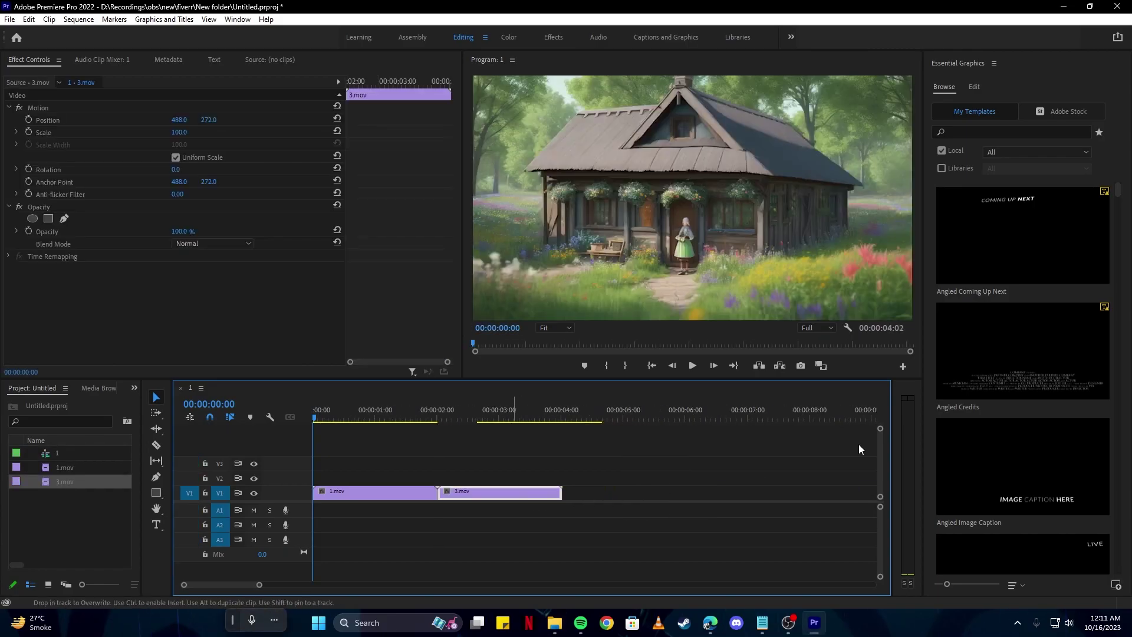
drag(750, 480, 607, 501)
drag(1107, 416, 749, 500)
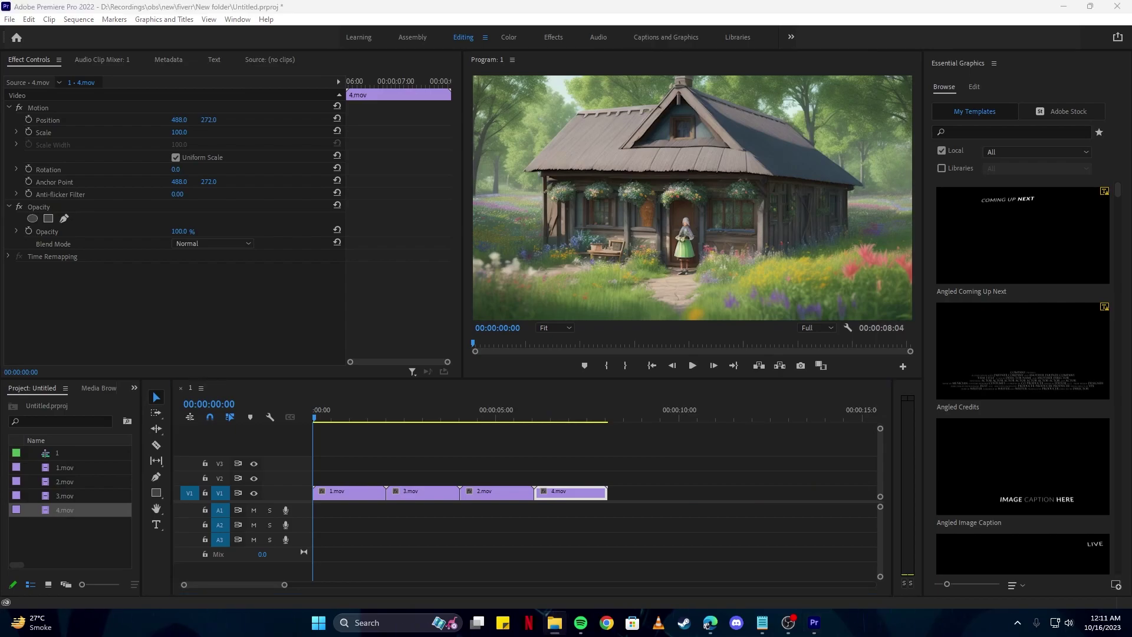
Lay the ElevenLabs voiceover MP3 on A1 under the clips, mute A1, and play the sequence
drag(871, 449, 351, 514)
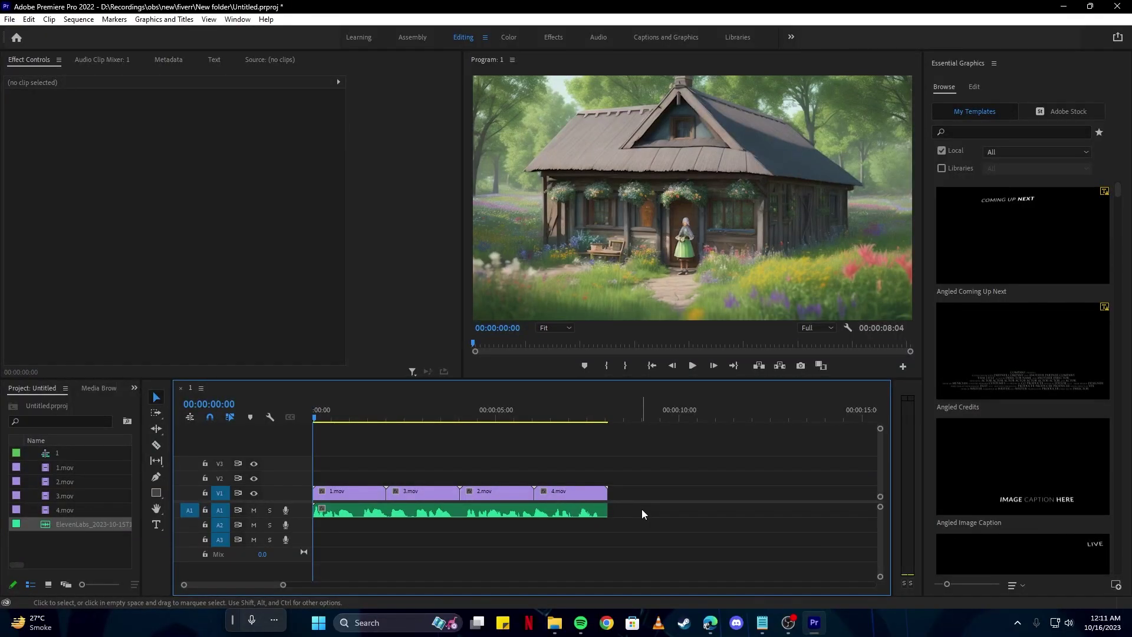
click(254, 510)
key(space)
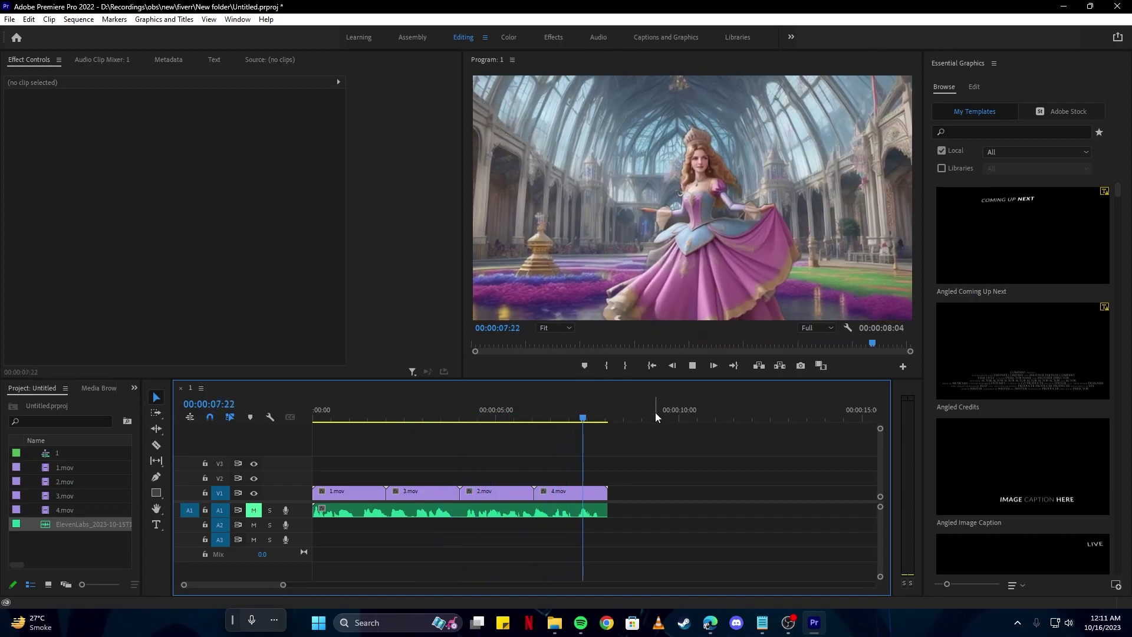
Stop the sequence playback at 00:00:07:38
key(space)
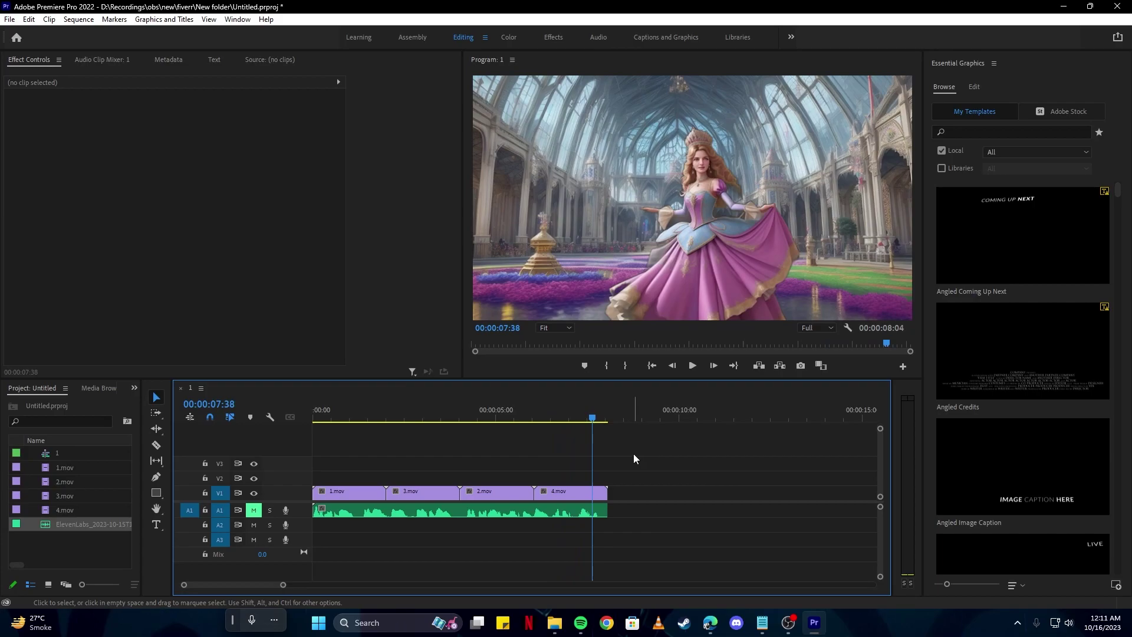